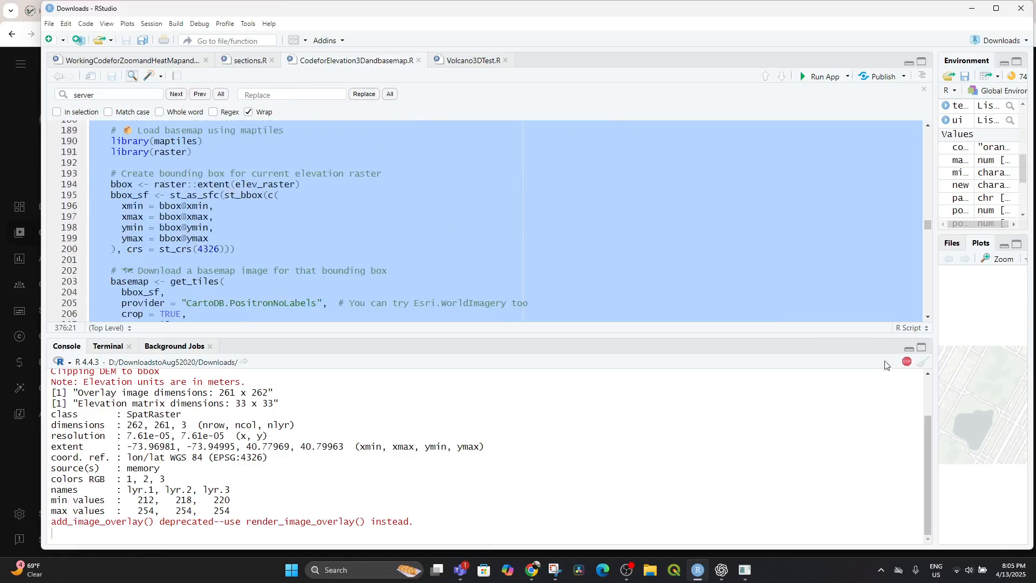
# Stop the currently running R session task and clear the console output.
pyautogui.click(906, 364)
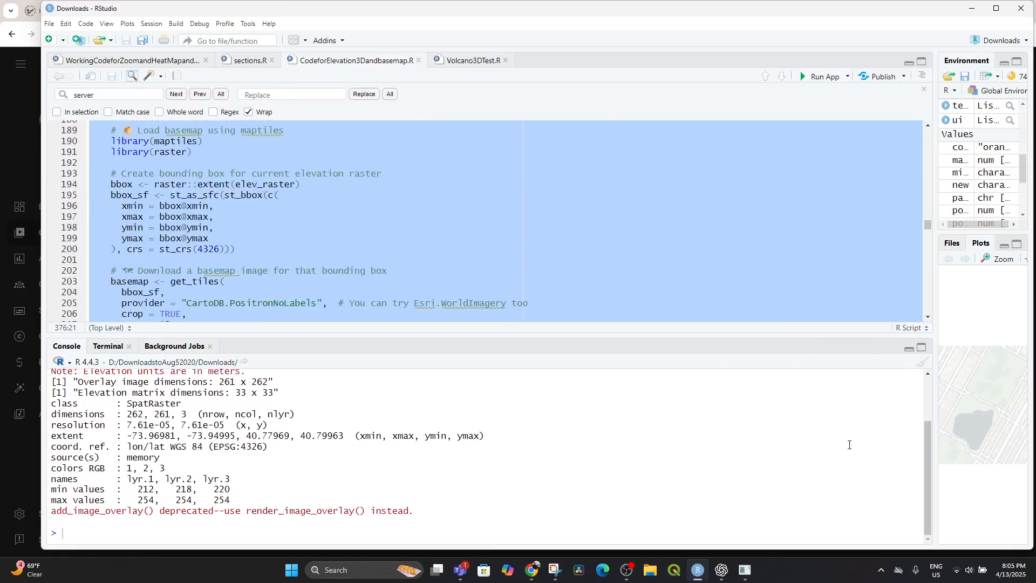
pyautogui.click(923, 362)
# Run the entire CodeforElevation3Dandbasemap.R script to launch the GIS Mapper app.
pyautogui.scroll(20, 250, 193)
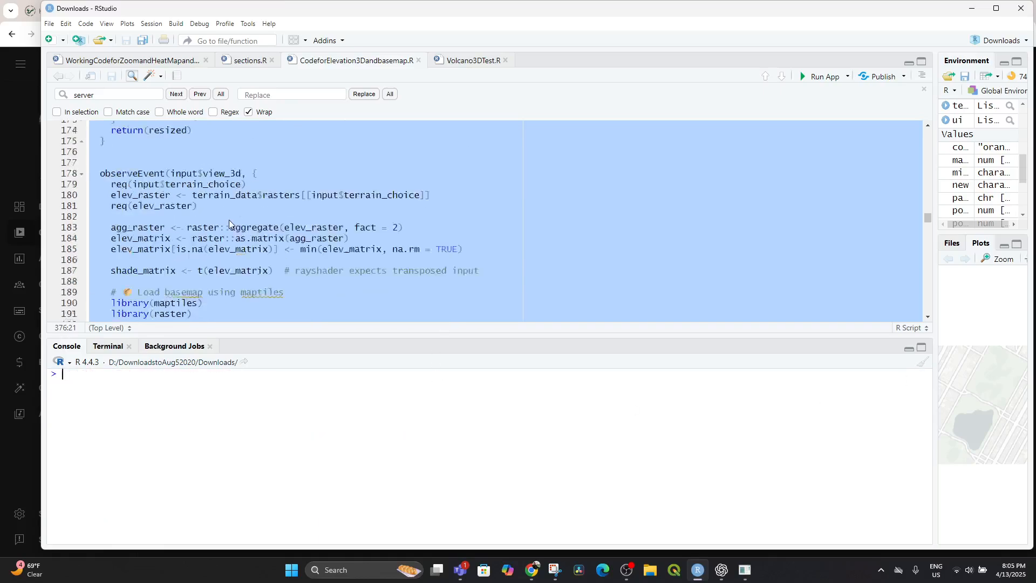
pyautogui.scroll(20, 332, 203)
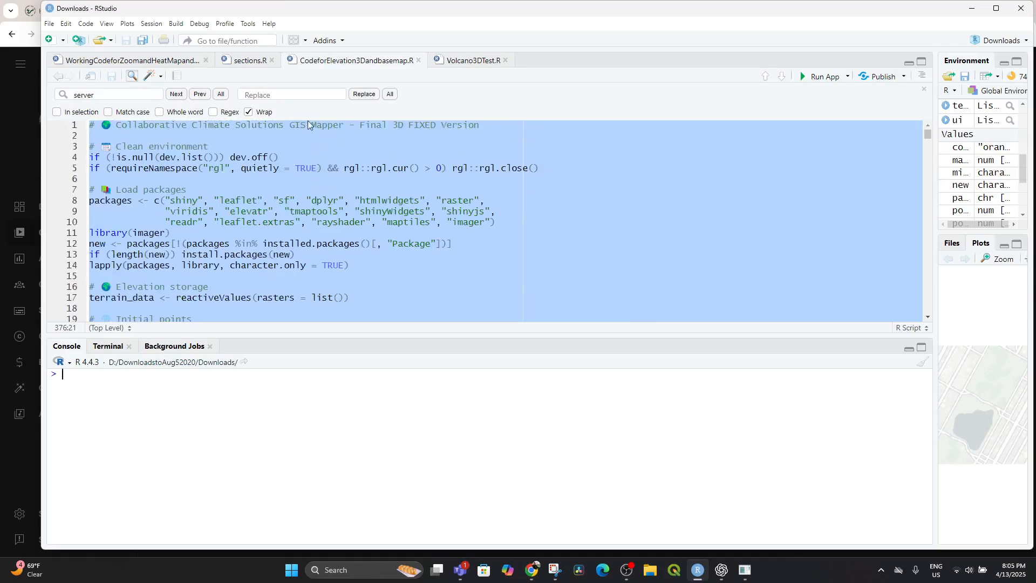
pyautogui.click(681, 287)
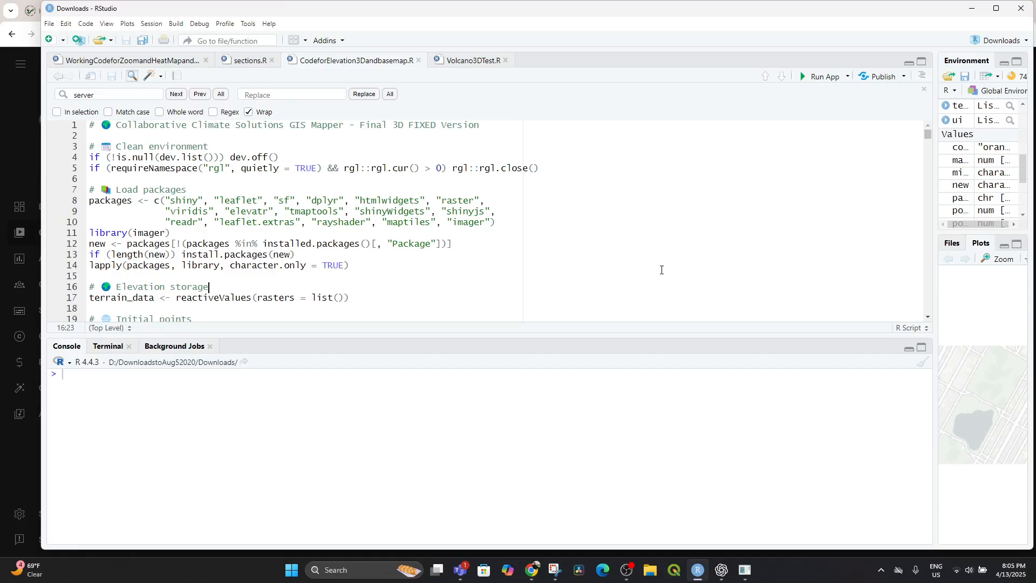
pyautogui.hotkey('ctrl', 'a')
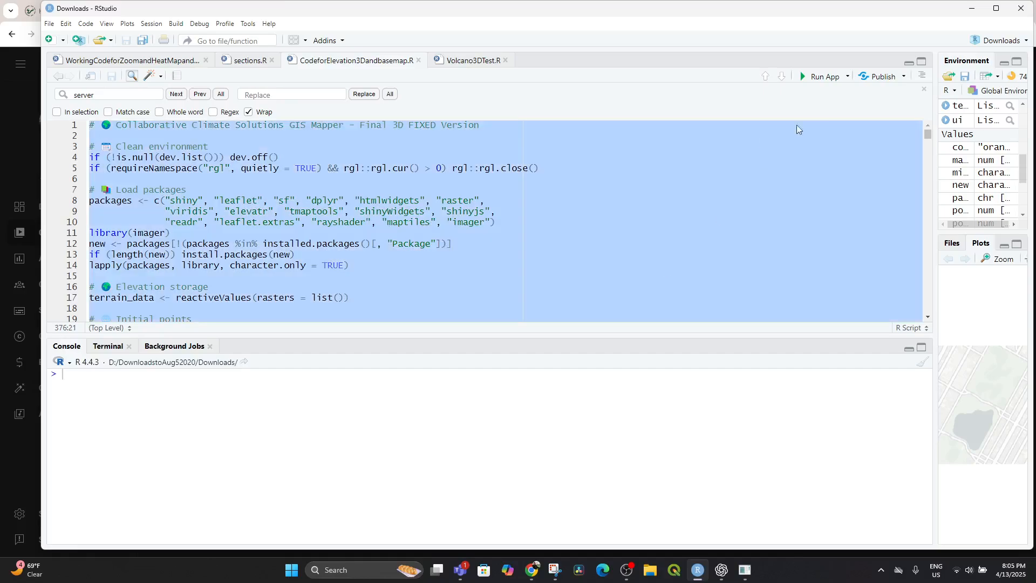
pyautogui.click(813, 77)
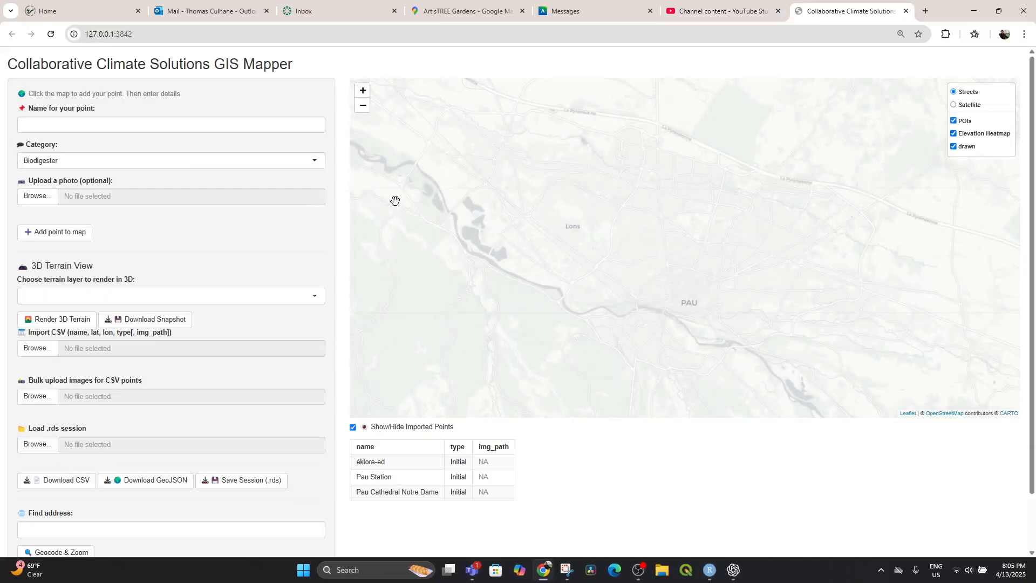
# Compare the Streets and Satellite basemaps around central Pau, leaving Satellite as the active basemap.
pyautogui.click(953, 105)
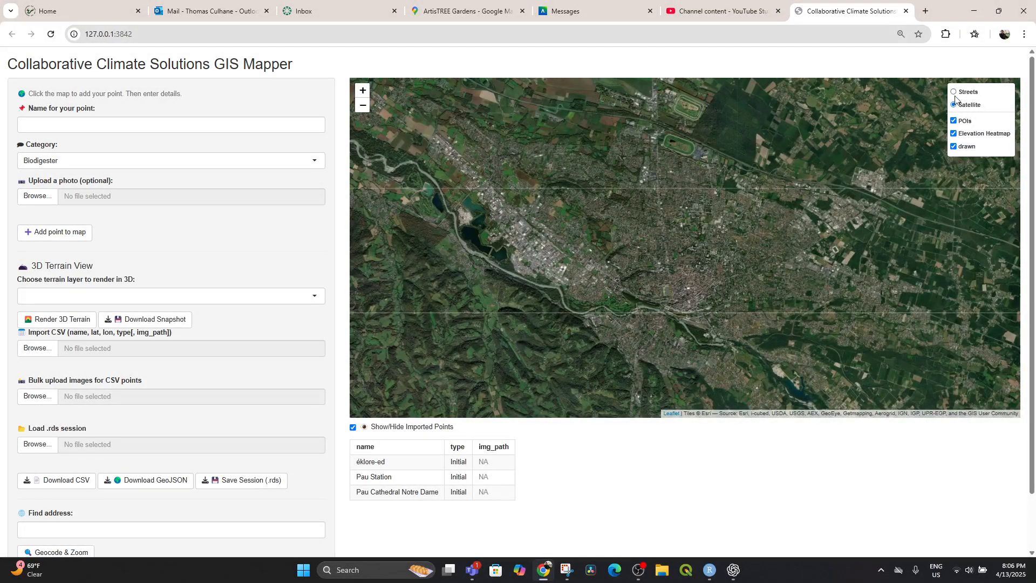
pyautogui.click(953, 92)
pyautogui.moveTo(678, 290); pyautogui.dragTo(682, 249)
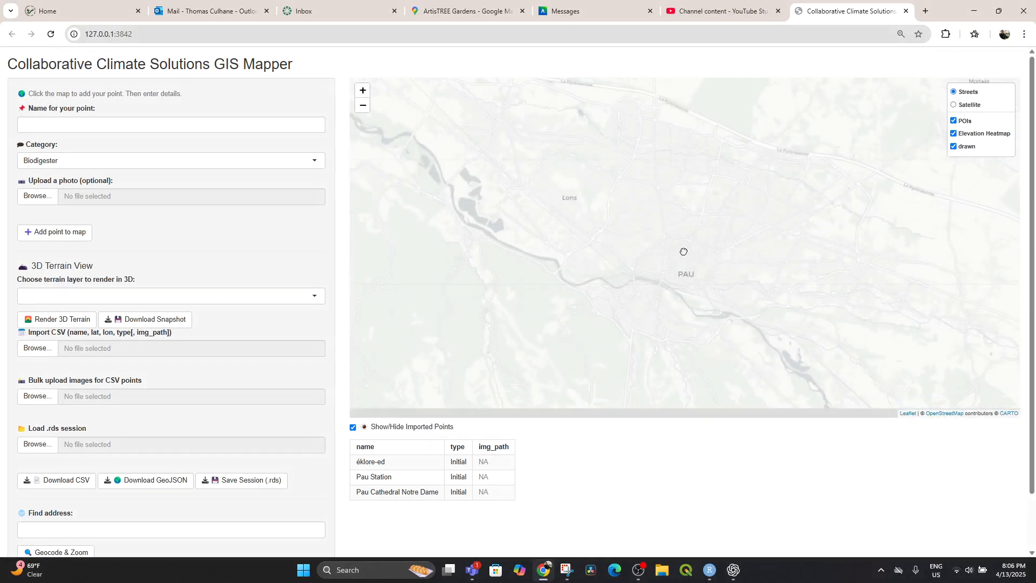
pyautogui.scroll(3, 697, 295)
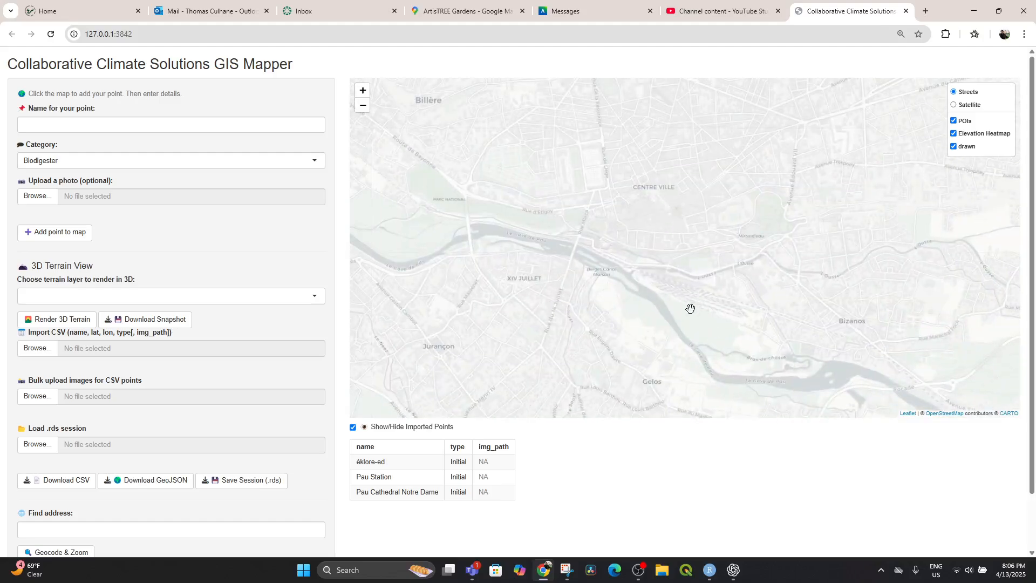
pyautogui.click(953, 105)
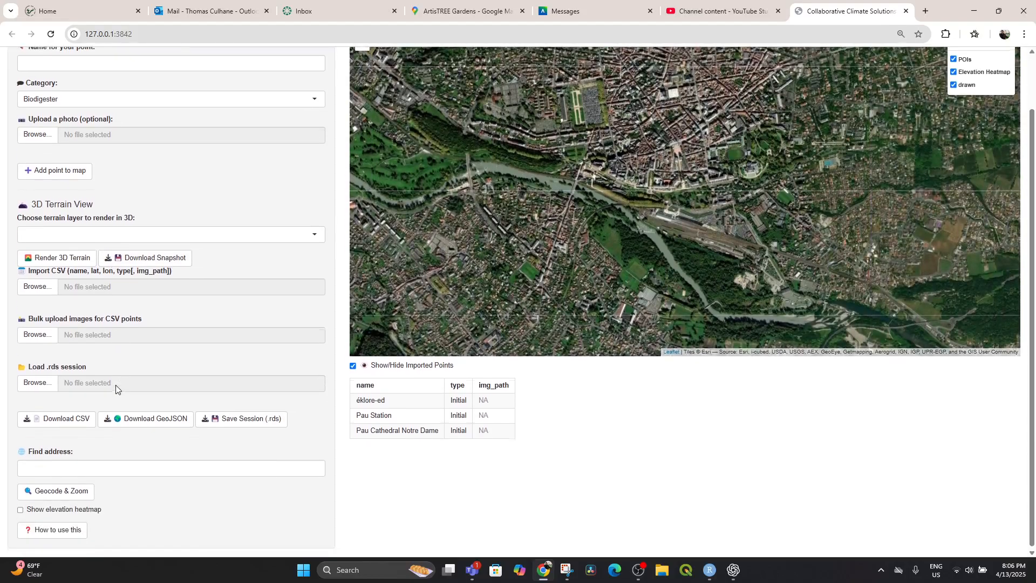
# Geocode the address "pau" to add its elevation layer and get a closer look at it on the map.
pyautogui.scroll(-1, 113, 391)
pyautogui.click(76, 468)
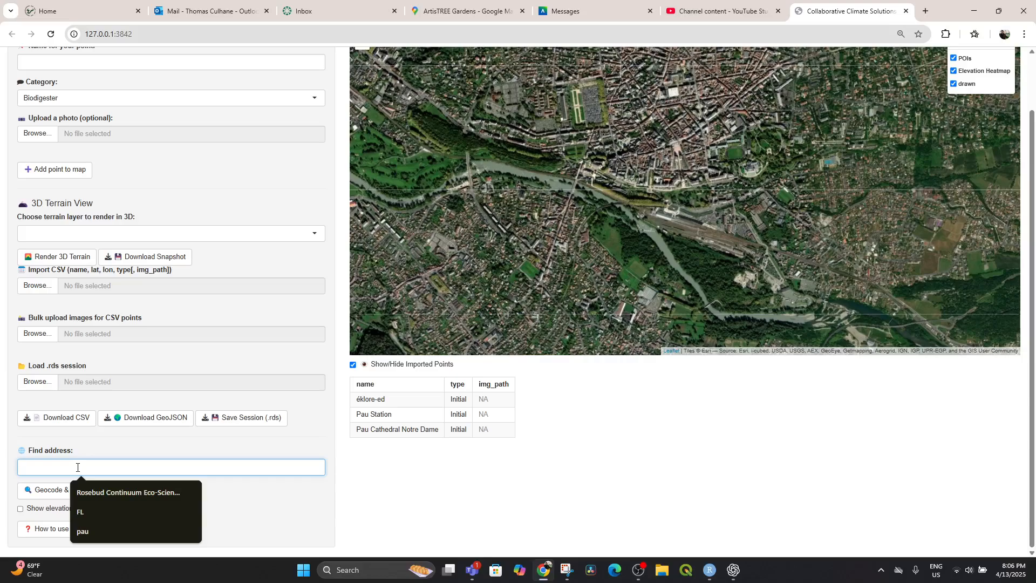
pyautogui.write('pau')
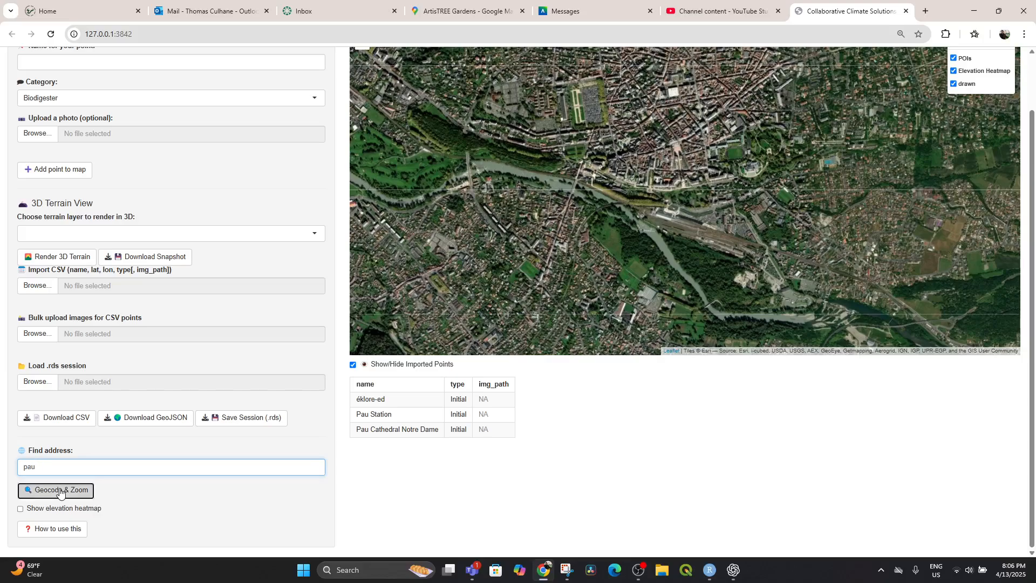
pyautogui.click(59, 491)
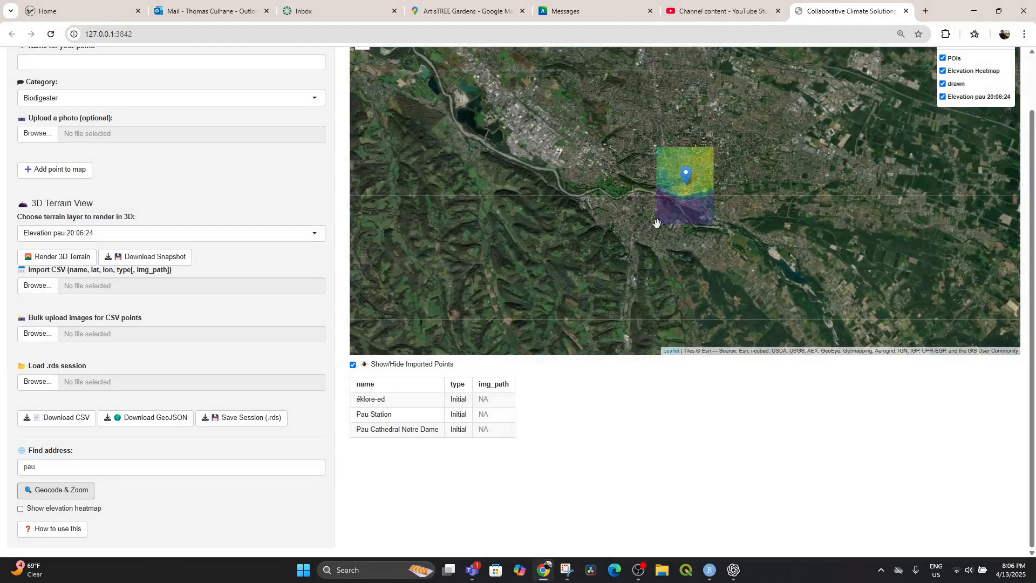
pyautogui.scroll(2, 724, 238)
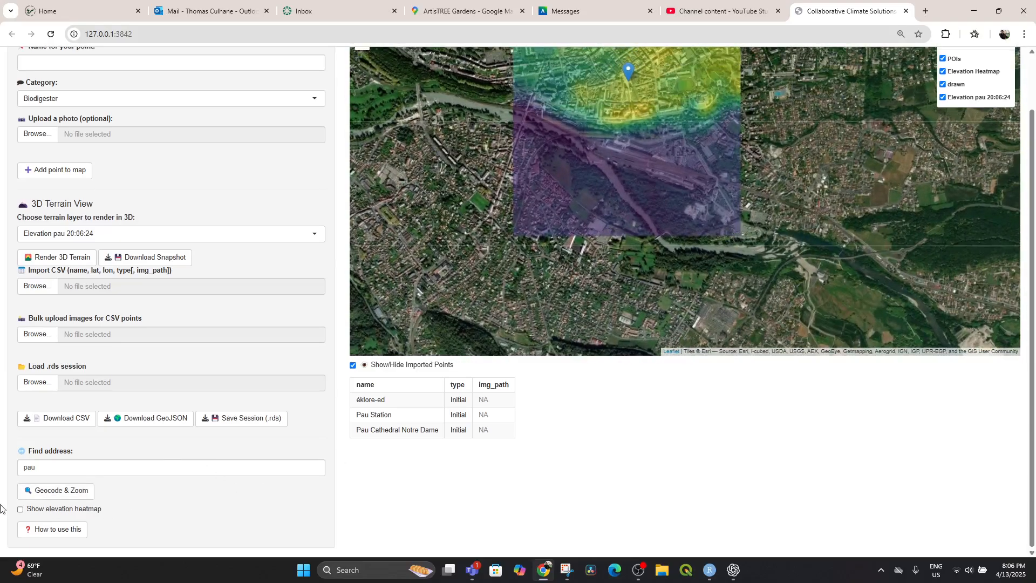
# Turn on the elevation heatmap option and set the elevation opacity to 0.8.
pyautogui.click(21, 510)
pyautogui.scroll(-1, 172, 485)
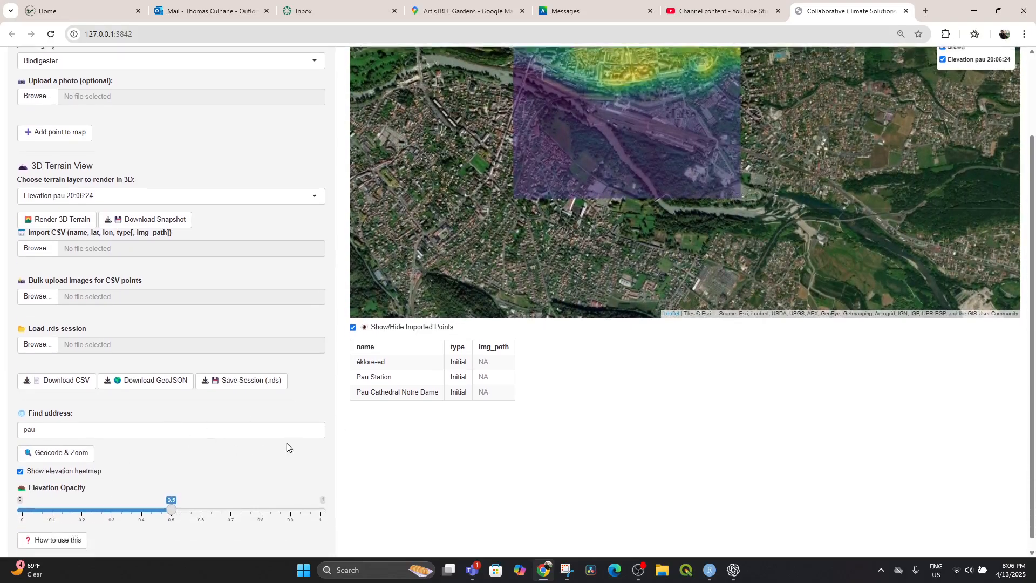
pyautogui.moveTo(171, 498); pyautogui.dragTo(256, 512)
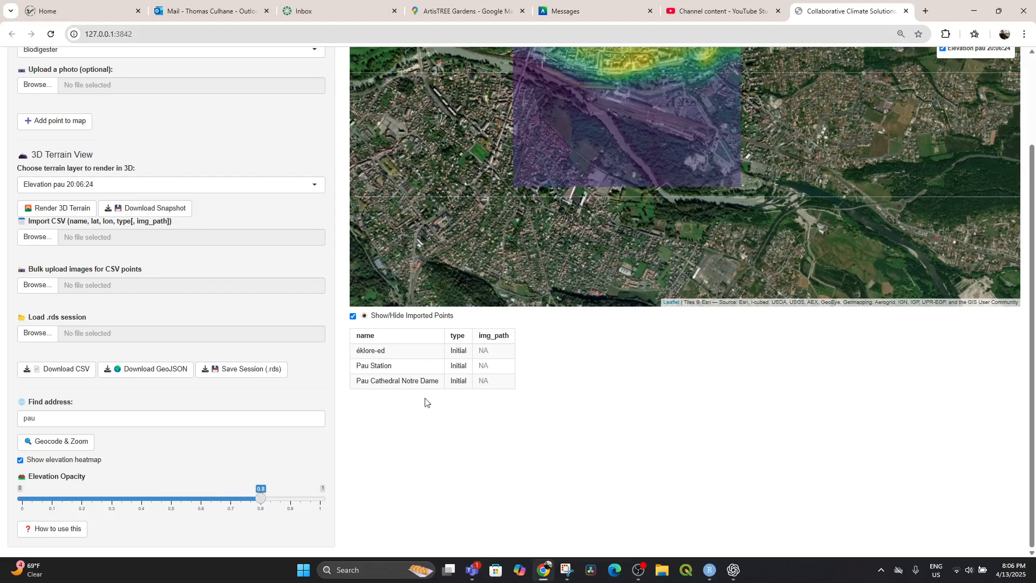
pyautogui.scroll(-1, 637, 213)
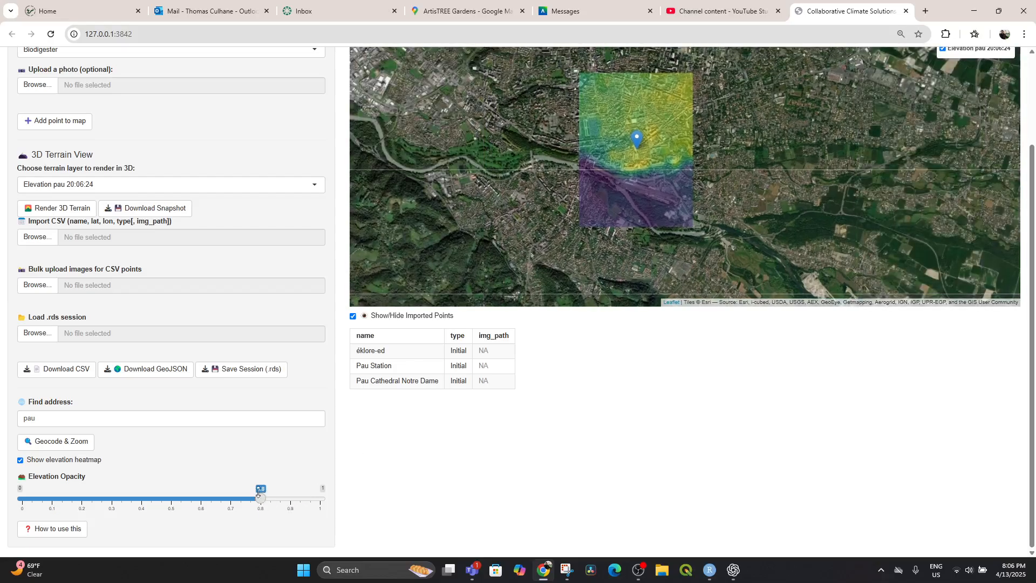
# Switch the elevation heatmap option off and on again, and set the elevation opacity to 0.1.
pyautogui.moveTo(257, 493); pyautogui.dragTo(297, 497)
pyautogui.click(21, 461)
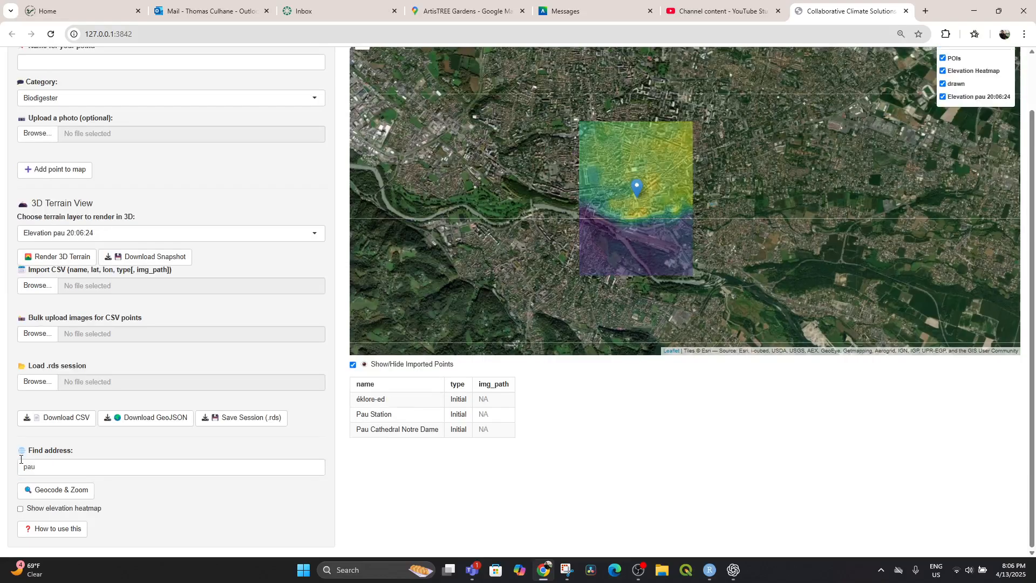
pyautogui.click(20, 508)
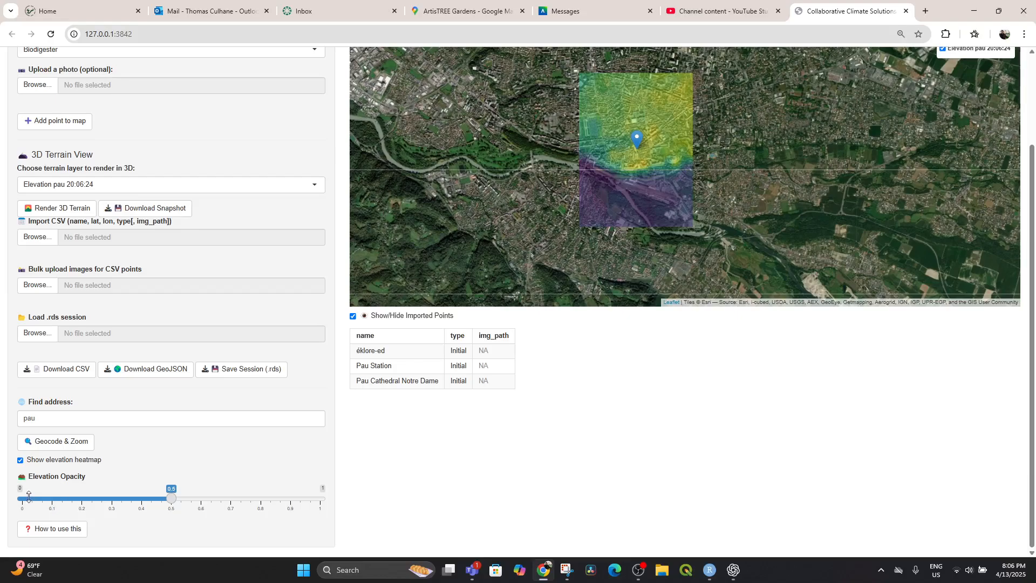
pyautogui.click(28, 496)
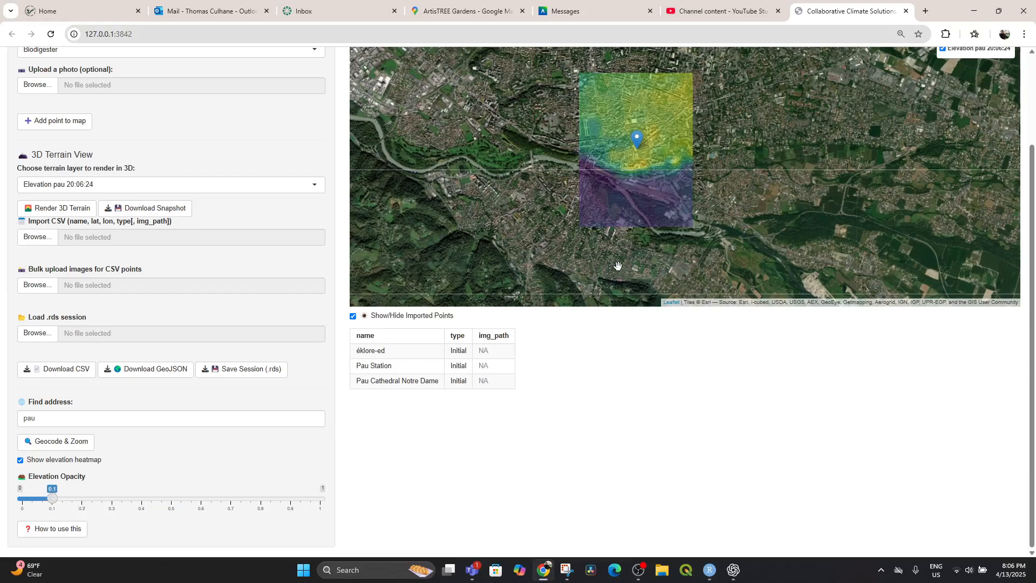
# Switch the basemap under the Pau elevation overlay to Streets.
pyautogui.click(648, 212)
pyautogui.scroll(1, 787, 219)
pyautogui.scroll(-3, 873, 146)
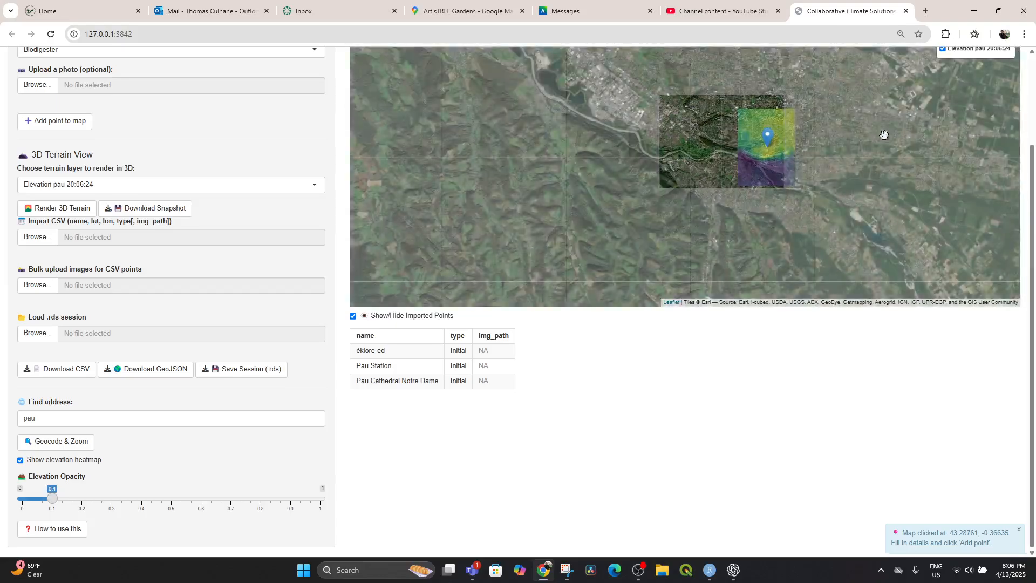
pyautogui.scroll(1, 865, 150)
pyautogui.moveTo(1031, 200); pyautogui.dragTo(1034, 118)
pyautogui.click(947, 85)
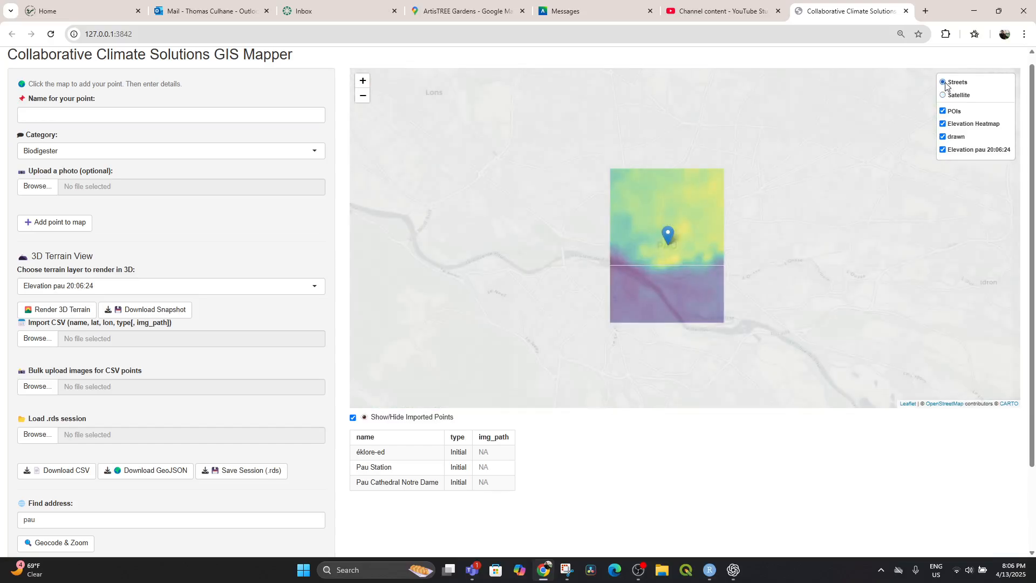
# Raise the elevation opacity of the Pau overlay to 0.15 and finally to 0.7.
pyautogui.scroll(-2, 101, 504)
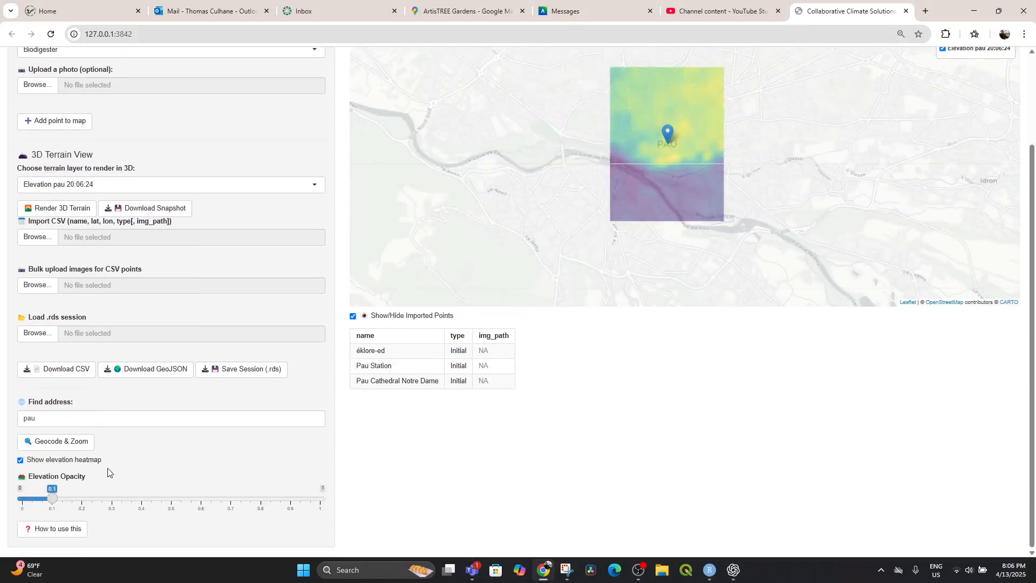
pyautogui.moveTo(56, 504); pyautogui.dragTo(76, 507)
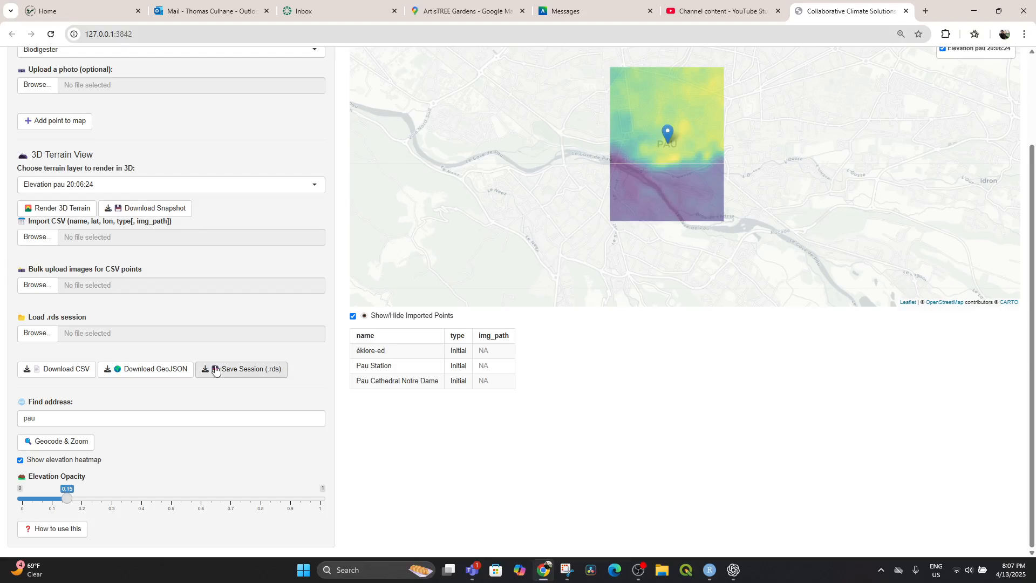
pyautogui.moveTo(68, 504); pyautogui.dragTo(231, 501)
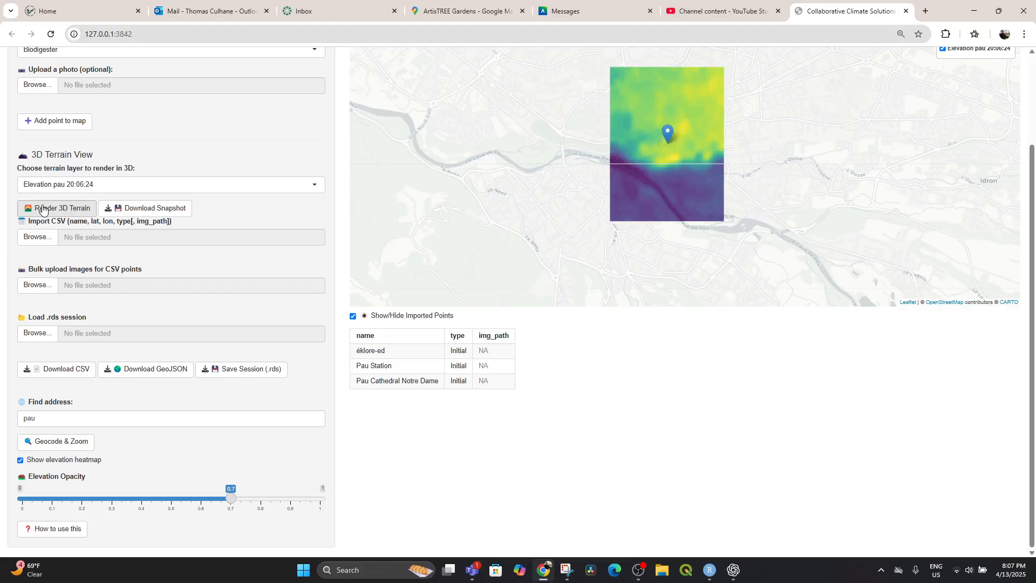
# Render the Pau elevation layer as 3D terrain and inspect the model from different angles.
pyautogui.click(42, 210)
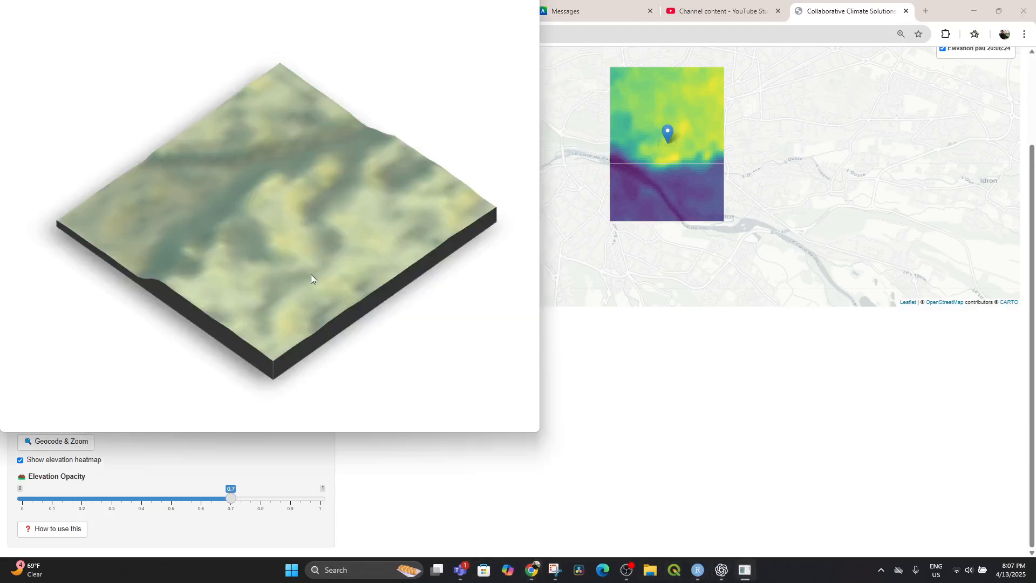
pyautogui.moveTo(311, 274); pyautogui.dragTo(329, 254)
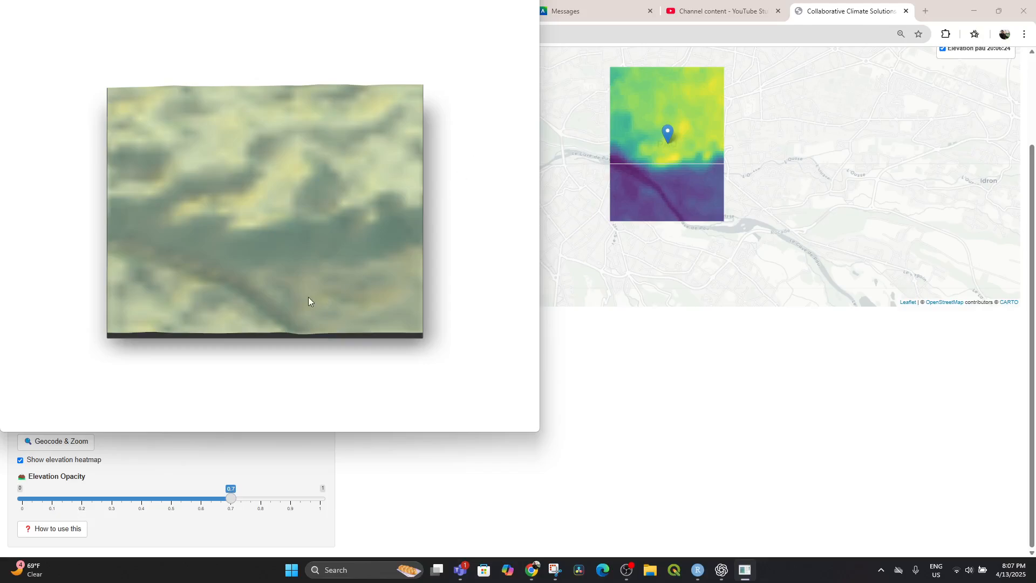
pyautogui.moveTo(309, 301); pyautogui.dragTo(300, 253)
pyautogui.click(703, 459)
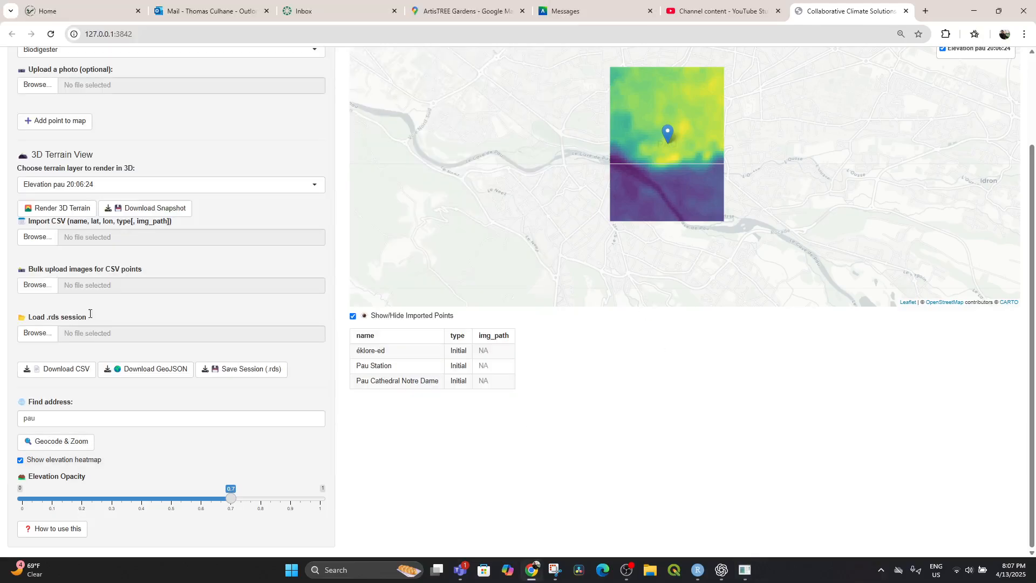
# Replace the search address with "manhattan" and geocode it to add its elevation layer.
pyautogui.click(26, 418)
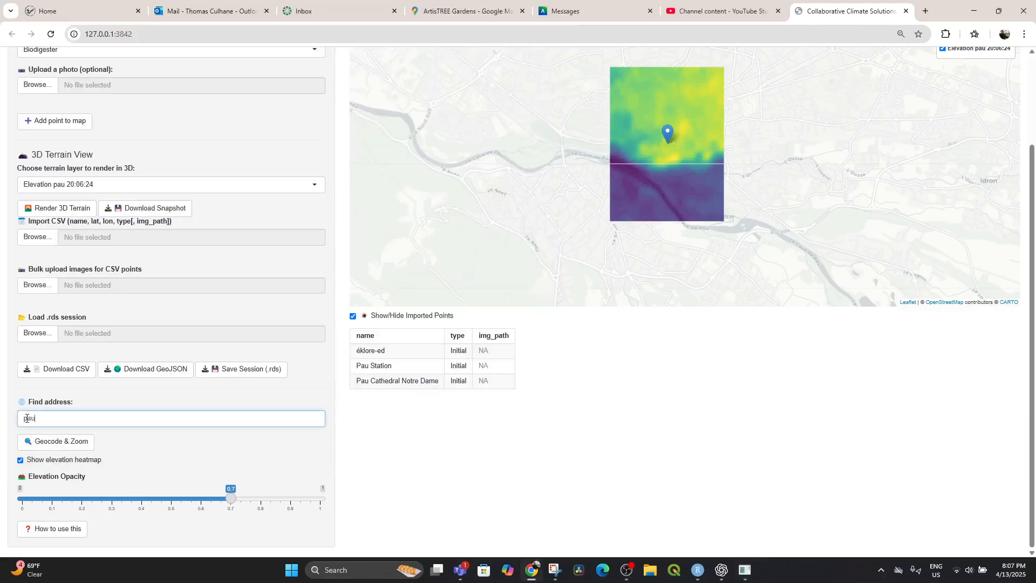
pyautogui.write('manhattan')
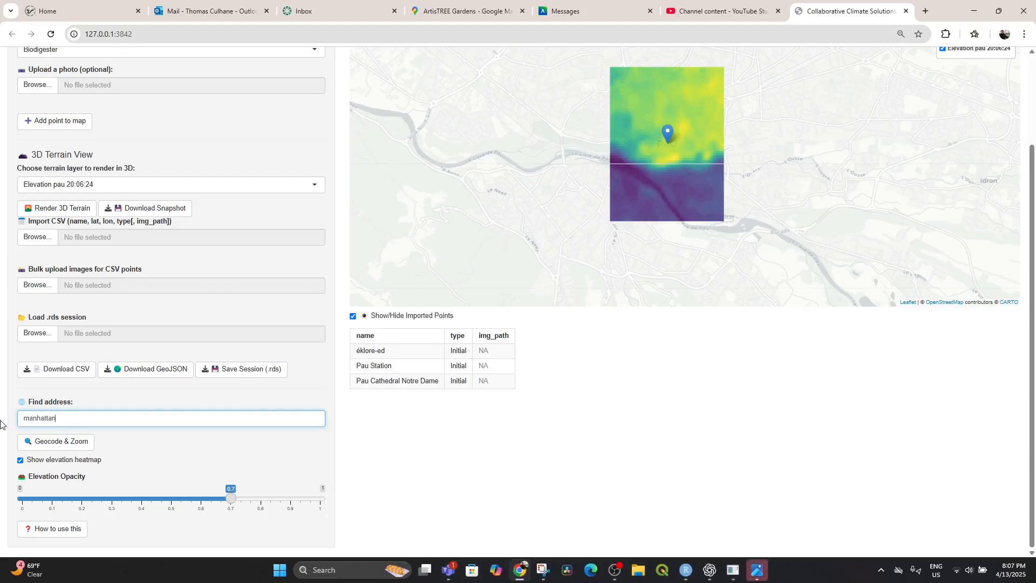
pyautogui.click(58, 447)
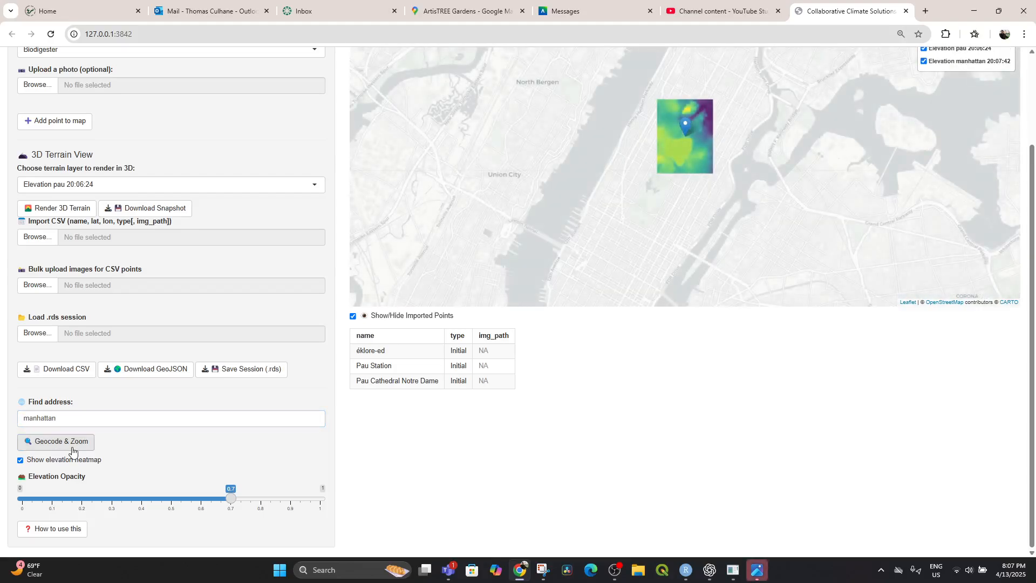
# Examine the Manhattan elevation overlay and the surrounding New York area on the map.
pyautogui.scroll(3, 678, 176)
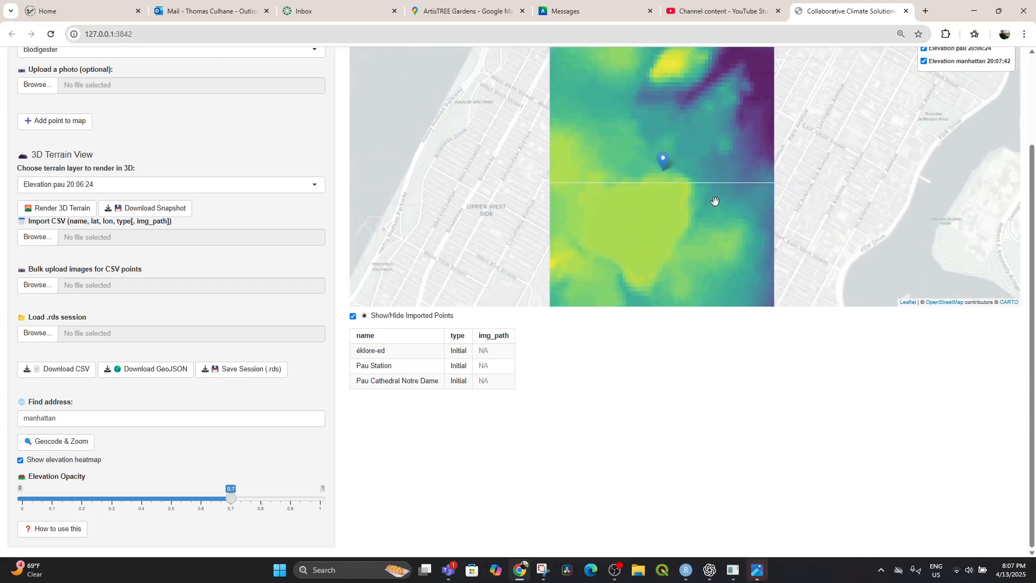
pyautogui.scroll(-3, 716, 202)
pyautogui.moveTo(755, 210); pyautogui.dragTo(686, 224)
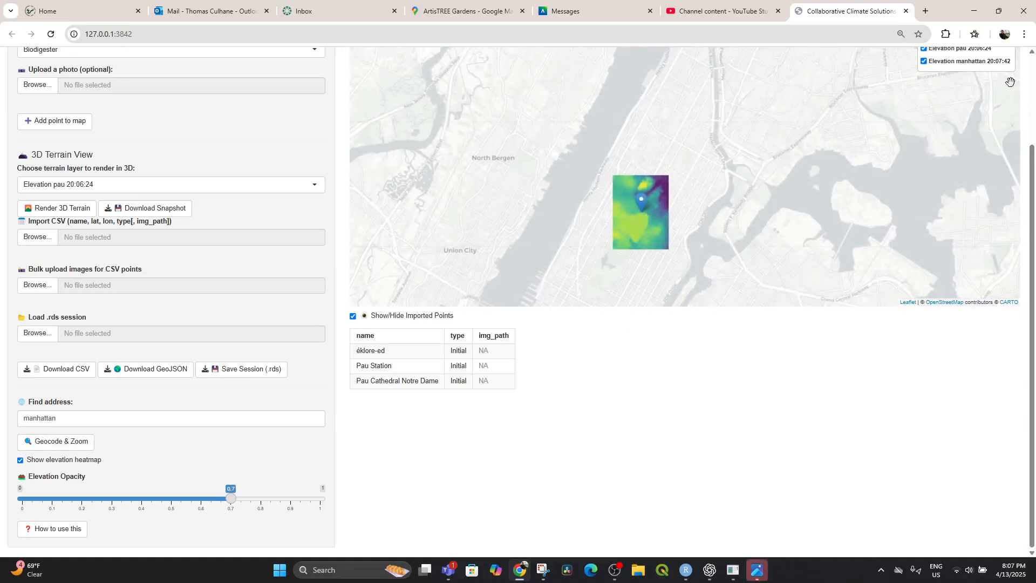
pyautogui.scroll(2, 941, 84)
pyautogui.scroll(-3, 985, 88)
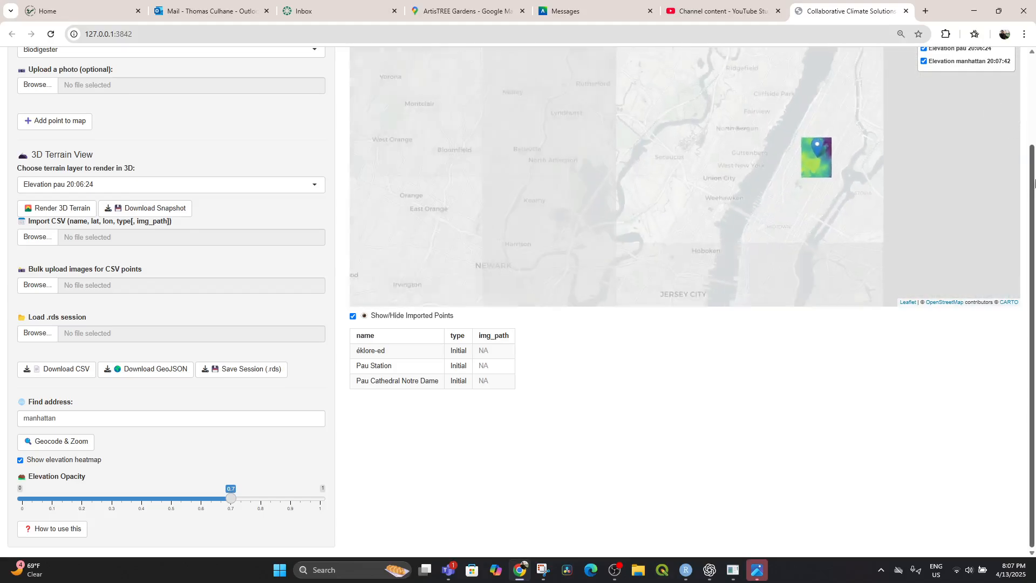
pyautogui.moveTo(1032, 185); pyautogui.dragTo(980, 93)
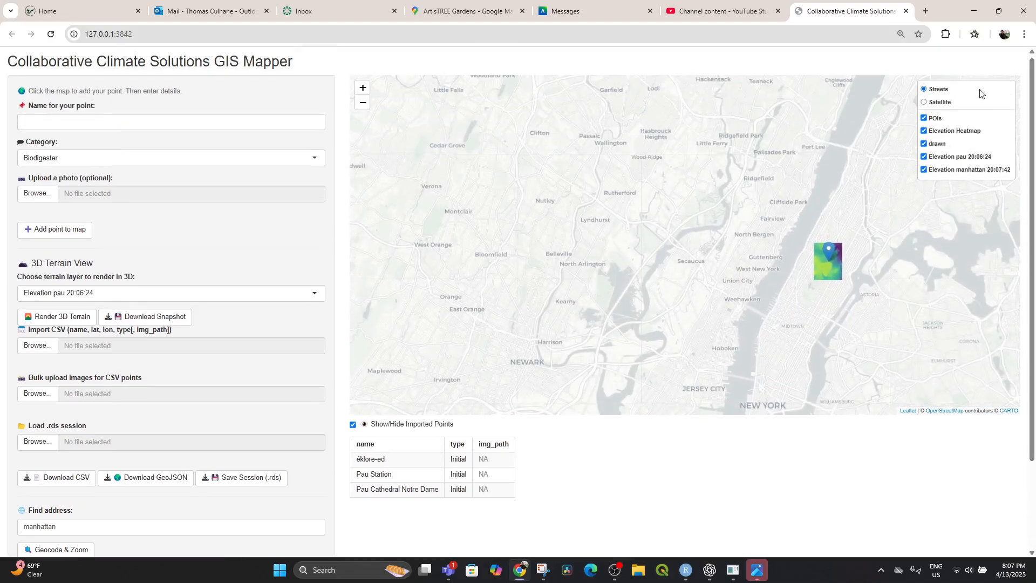
# Switch the basemap to Satellite and view the Manhattan elevation overlay against the imagery.
pyautogui.click(925, 103)
pyautogui.scroll(3, 822, 281)
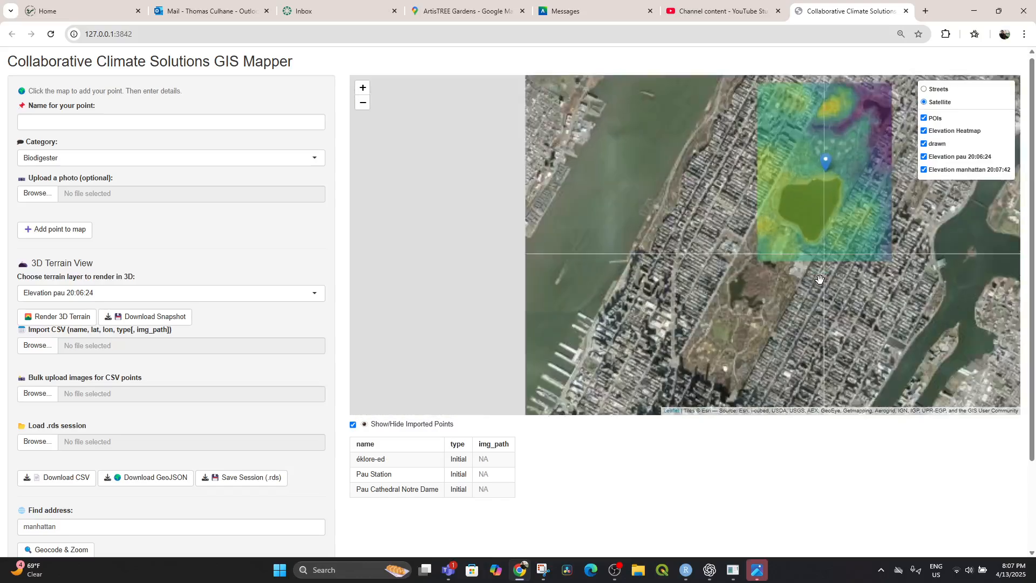
pyautogui.moveTo(806, 216); pyautogui.dragTo(731, 292)
pyautogui.scroll(-1, 732, 292)
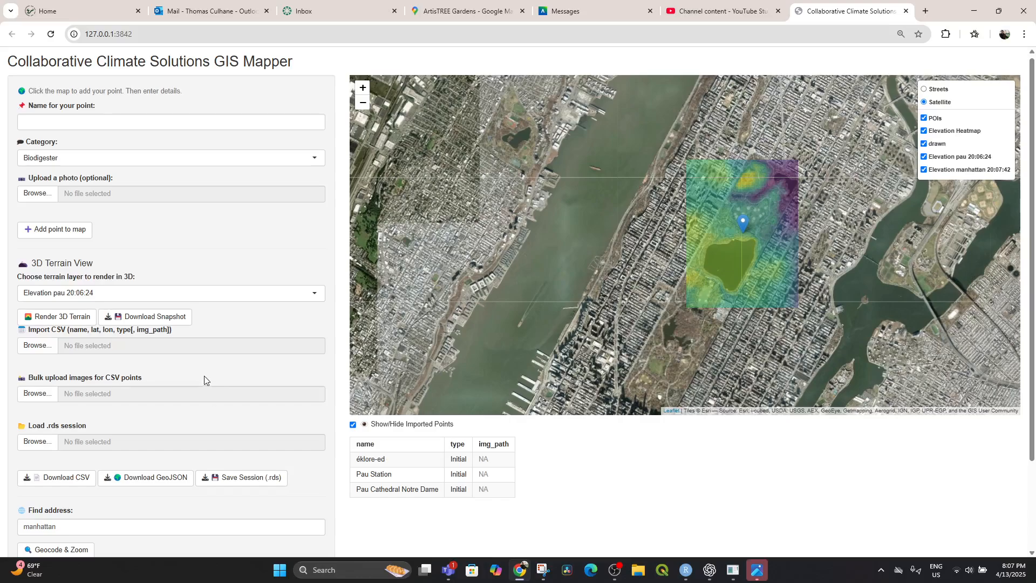
# Render the Elevation manhattan 20:07:42 layer as 3D terrain and tilt the model to inspect its relief.
pyautogui.click(36, 318)
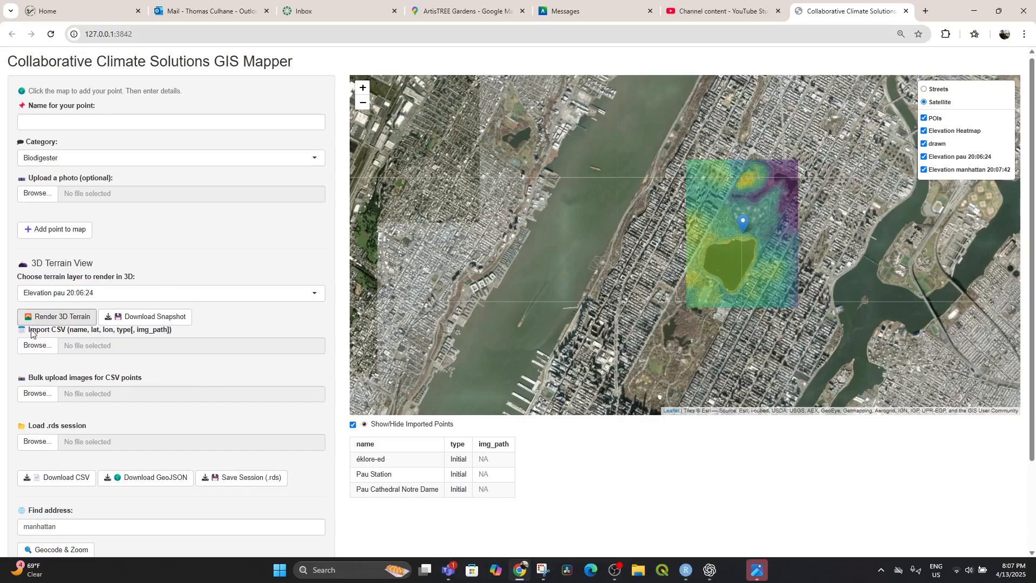
pyautogui.click(179, 293)
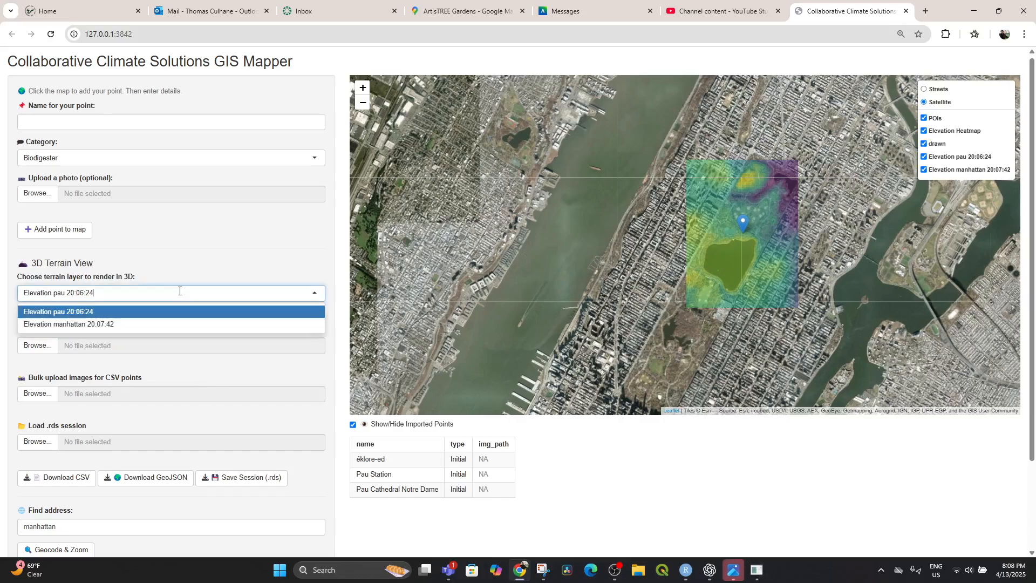
pyautogui.click(122, 324)
pyautogui.click(71, 318)
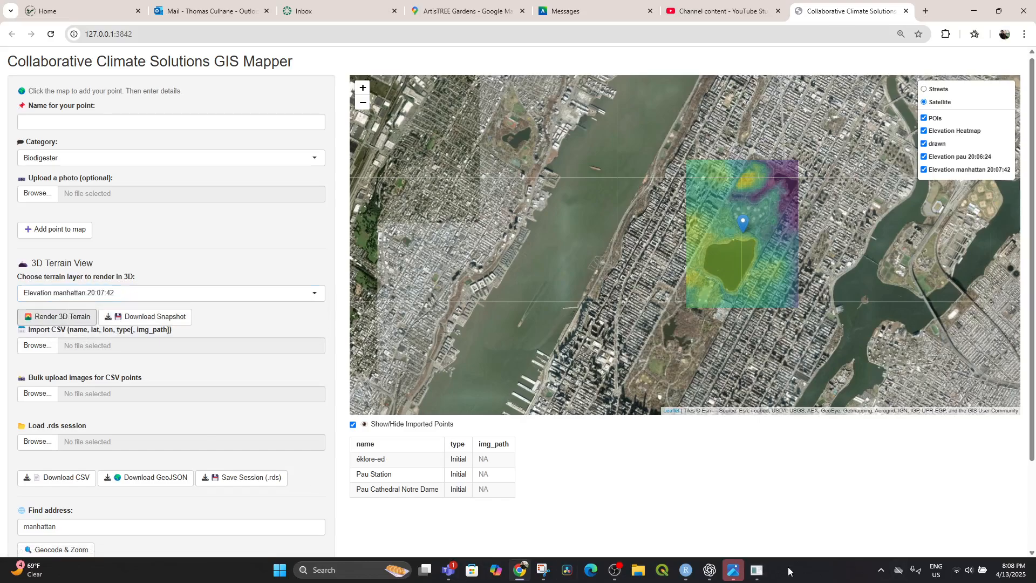
pyautogui.click(757, 570)
pyautogui.moveTo(399, 205); pyautogui.dragTo(406, 264)
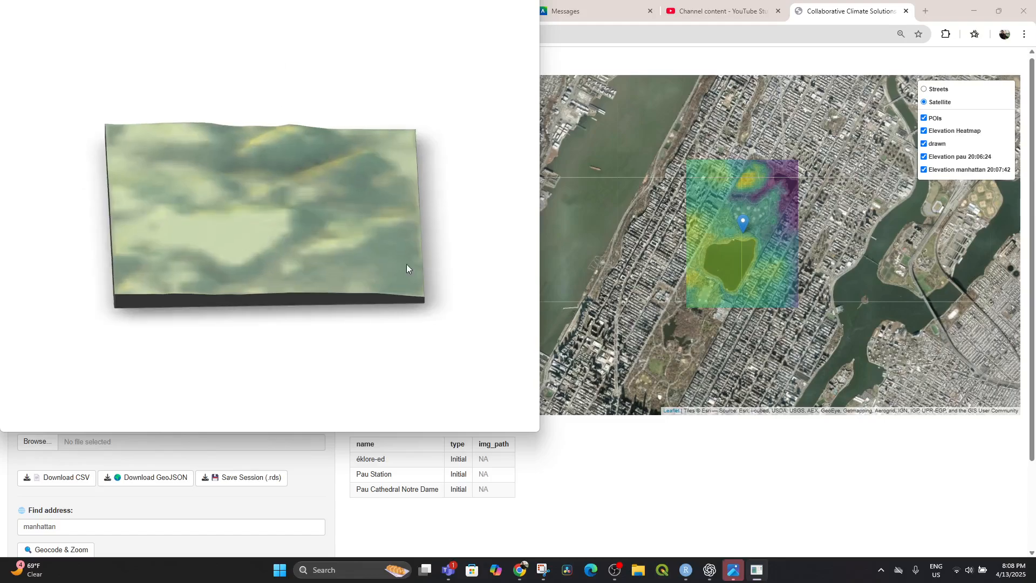
# Close the test_snapshot.png image viewer and return to the GIS Mapper page.
pyautogui.click(764, 574)
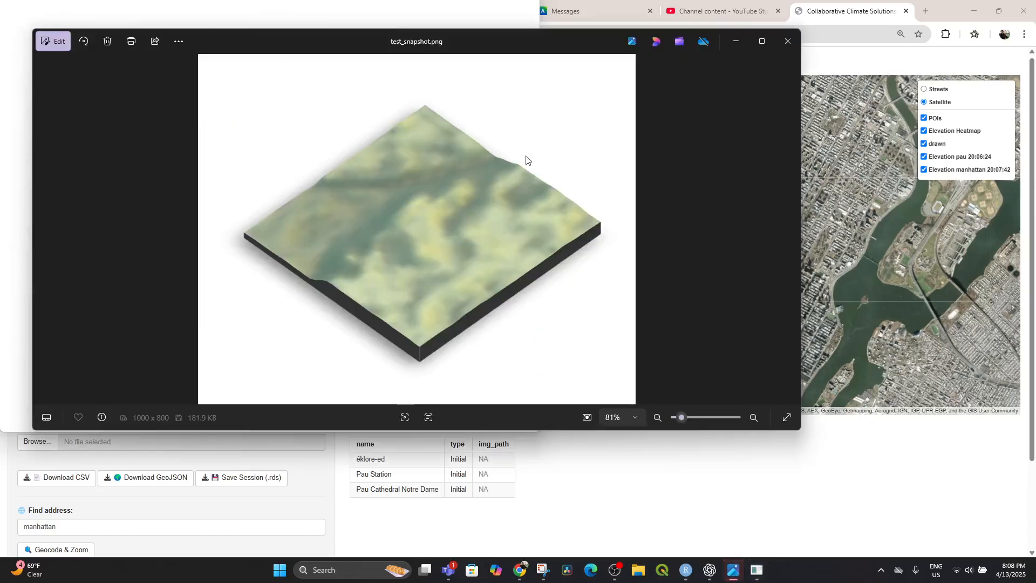
pyautogui.click(785, 43)
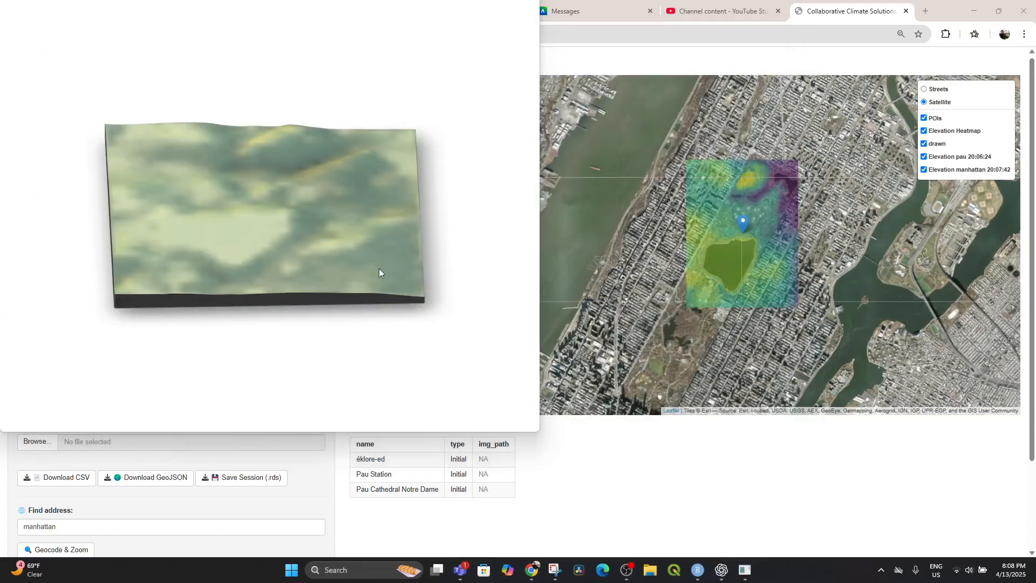
pyautogui.click(666, 458)
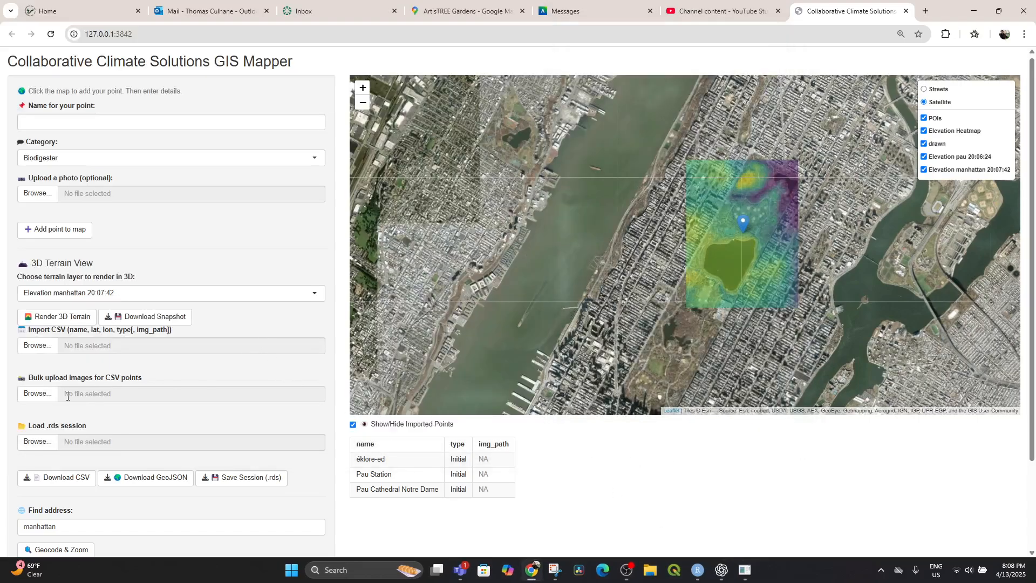
# Replace the search address with "sti fadma" and geocode it to add its elevation layer.
pyautogui.scroll(-2, 68, 395)
pyautogui.moveTo(57, 419); pyautogui.dragTo(0, 415)
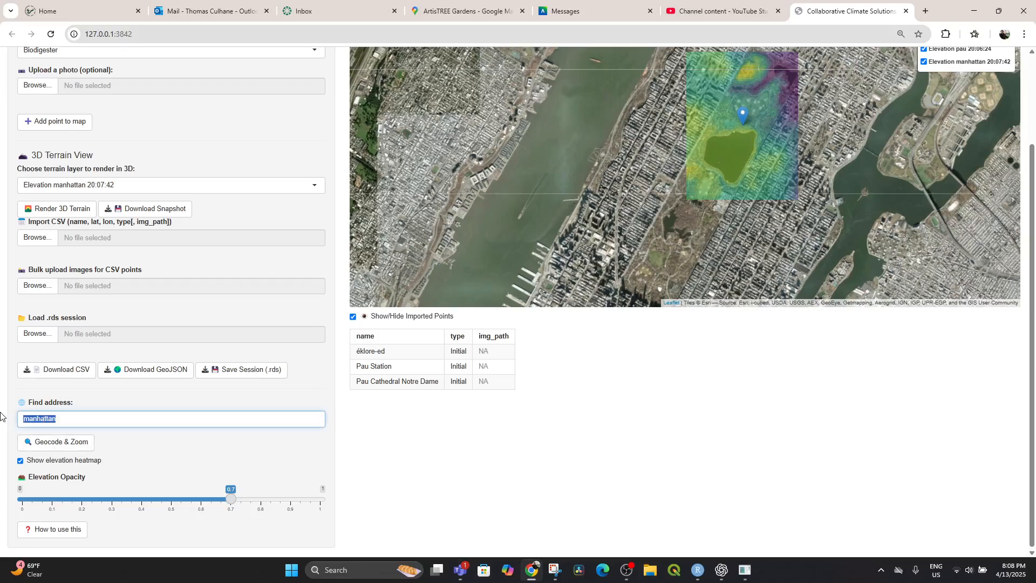
pyautogui.write('sti fadma')
pyautogui.click(56, 447)
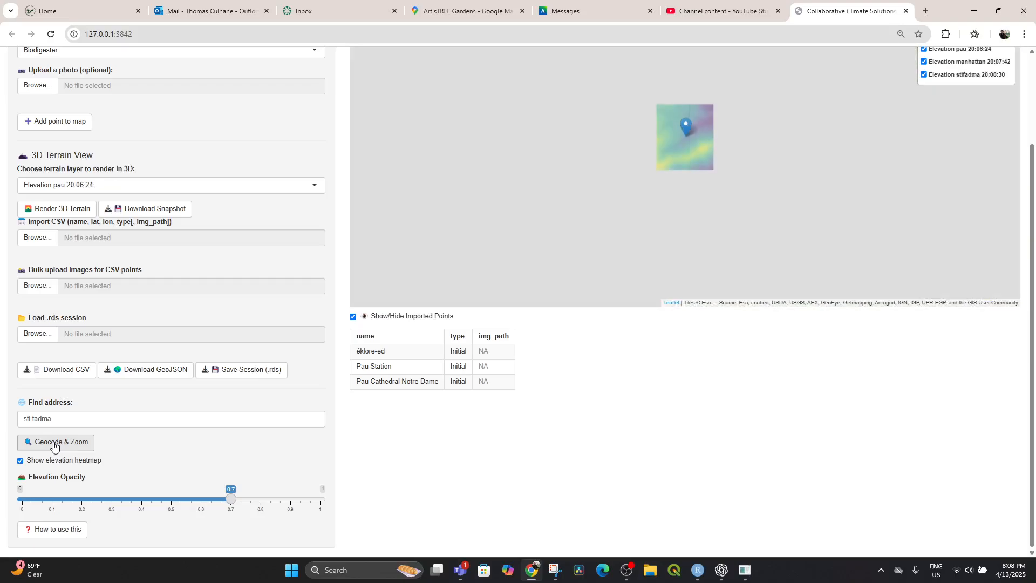
# Render the Elevation stifadma 20:08:30 layer as 3D terrain, inspect the model from other angles, and return to the map.
pyautogui.moveTo(657, 225); pyautogui.dragTo(721, 199)
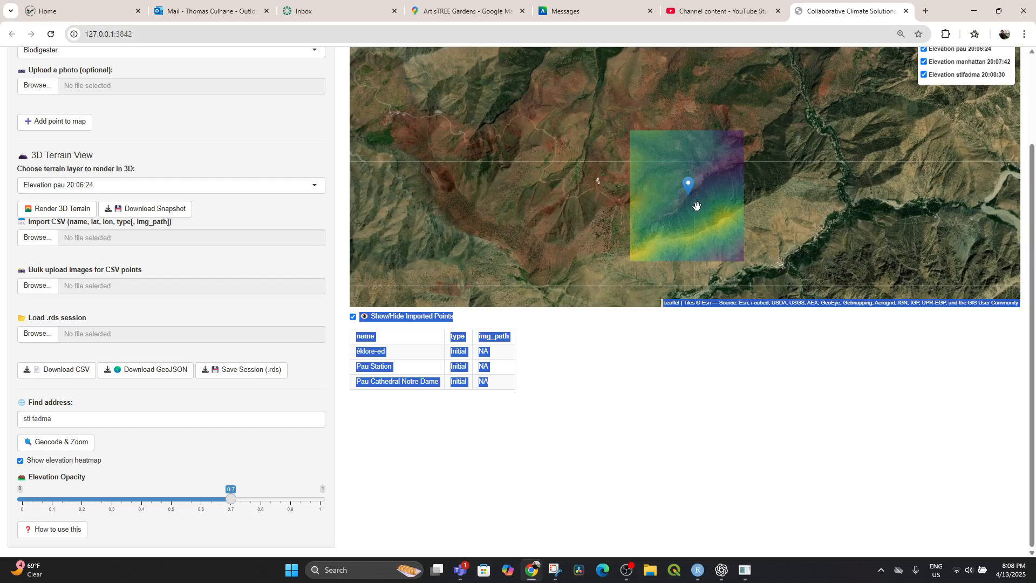
pyautogui.scroll(1, 697, 205)
pyautogui.moveTo(684, 213); pyautogui.dragTo(698, 167)
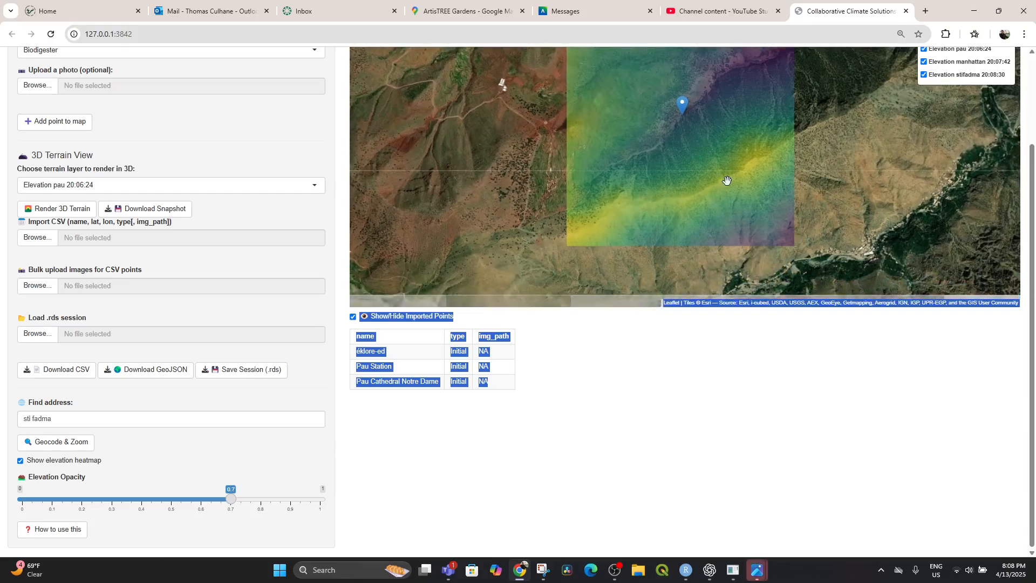
pyautogui.moveTo(723, 226); pyautogui.dragTo(721, 217)
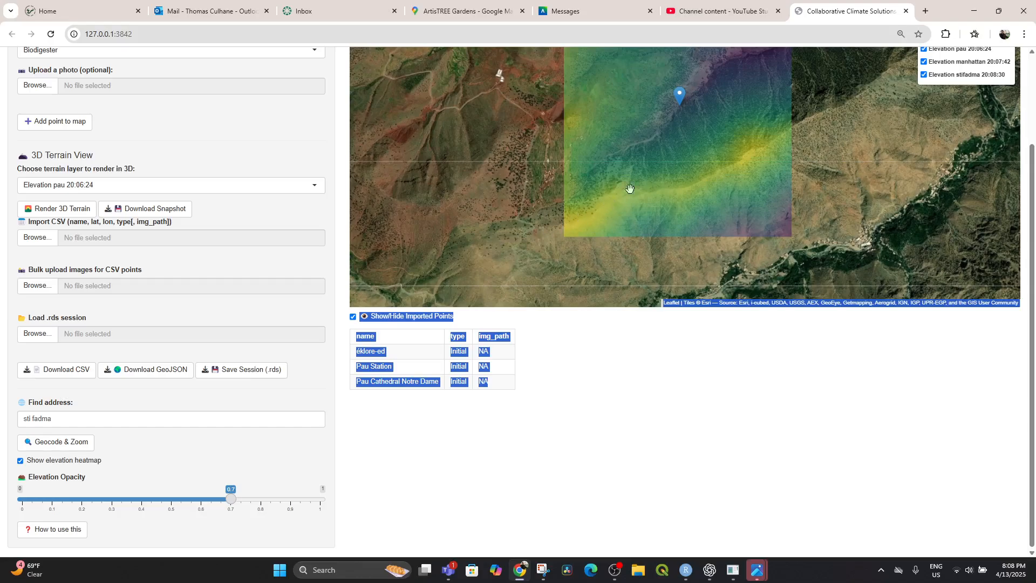
pyautogui.moveTo(744, 169)
pyautogui.mouseDown()
pyautogui.moveTo(754, 268)
pyautogui.moveTo(756, 253)
pyautogui.mouseUp()
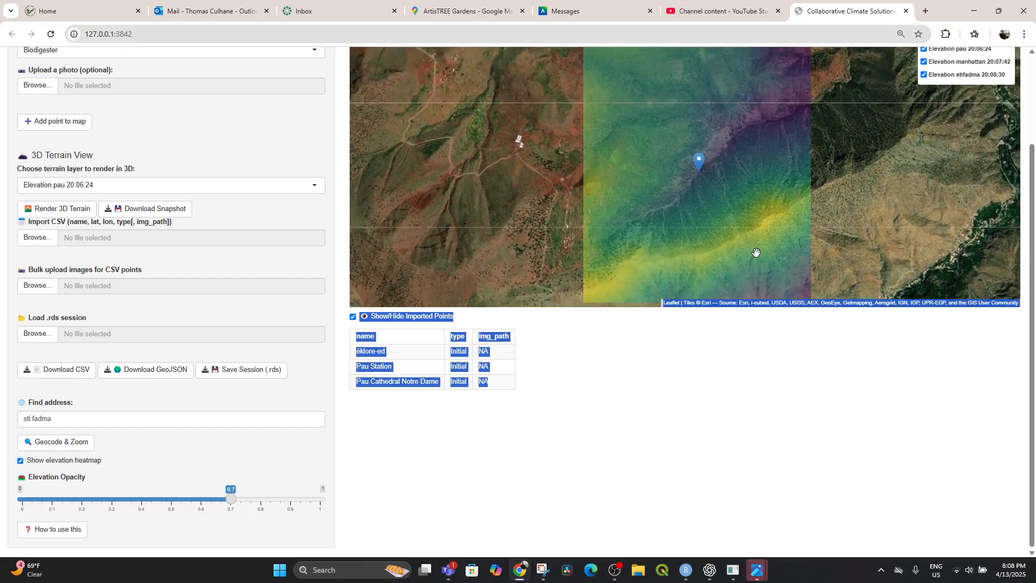
pyautogui.click(90, 187)
pyautogui.click(81, 229)
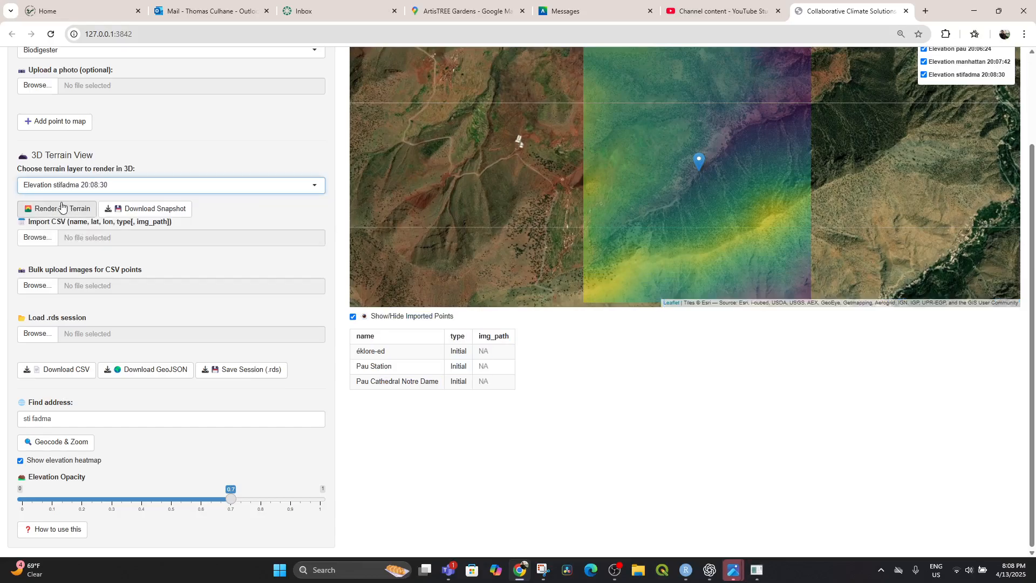
pyautogui.click(62, 206)
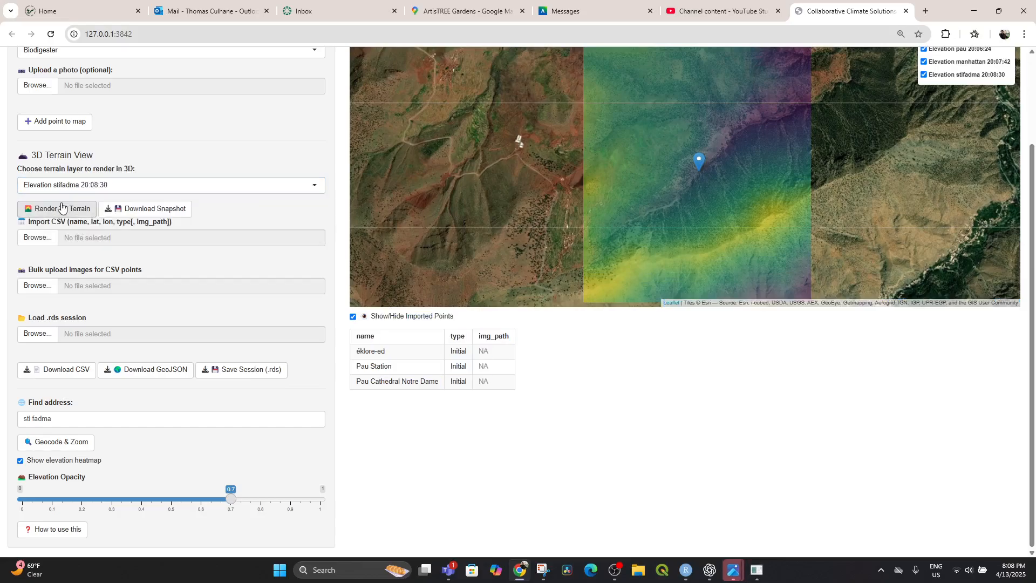
pyautogui.click(757, 573)
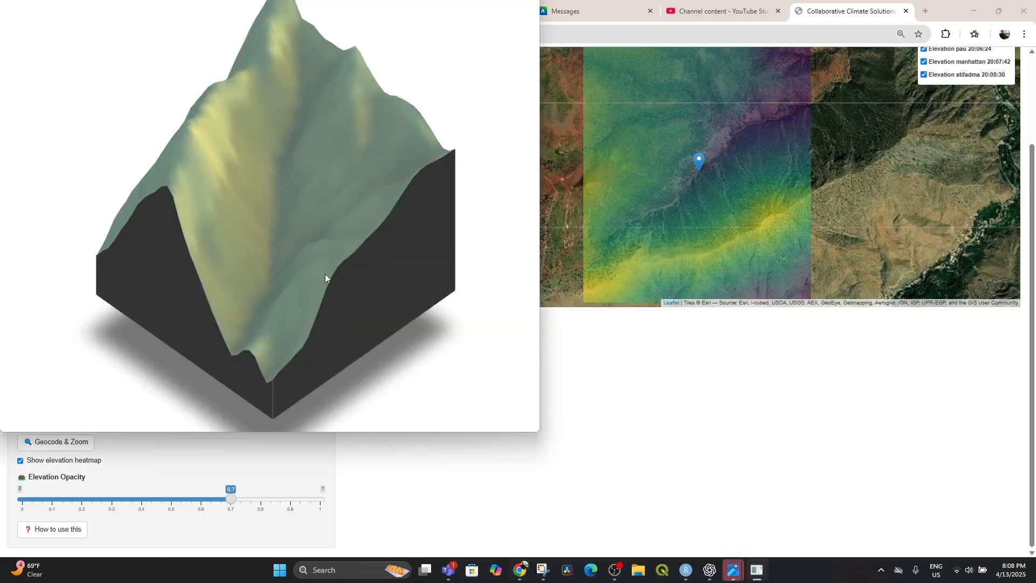
pyautogui.moveTo(324, 274); pyautogui.dragTo(265, 268)
pyautogui.moveTo(269, 222); pyautogui.dragTo(254, 259)
pyautogui.click(771, 415)
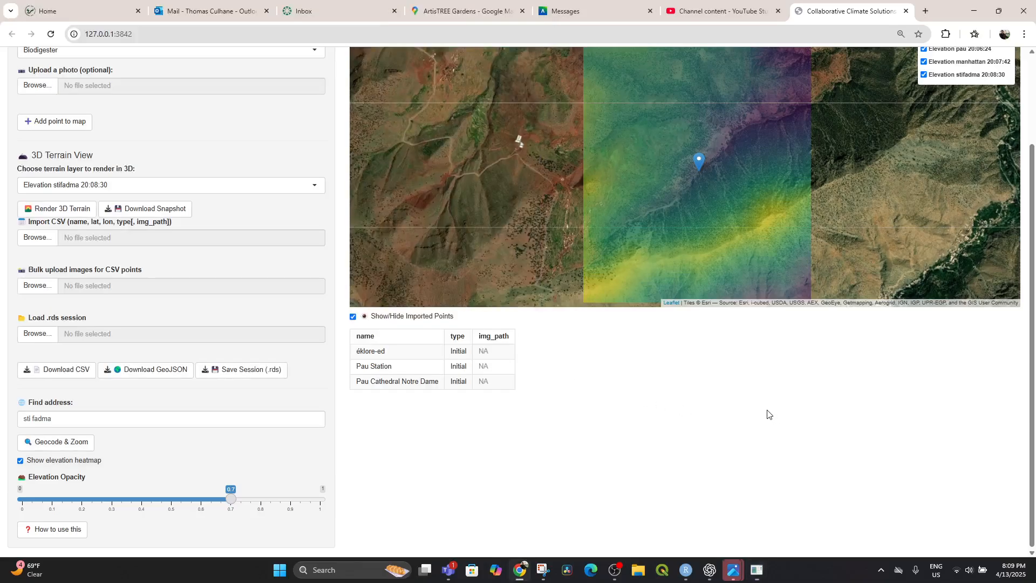
# View the mountains around the sti fadma overlay and check its marker's popup label.
pyautogui.scroll(-3, 516, 133)
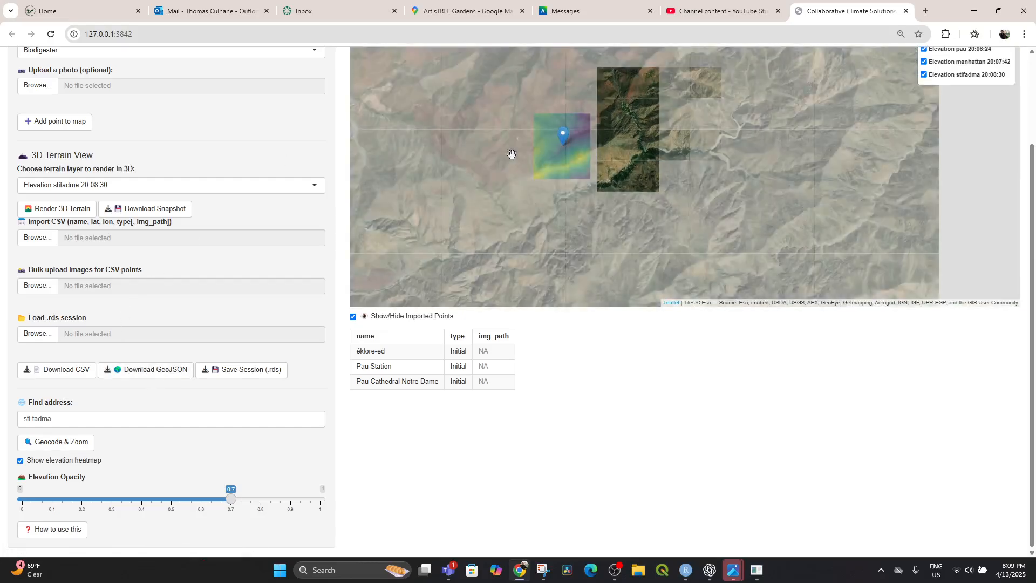
pyautogui.moveTo(552, 152); pyautogui.dragTo(606, 182)
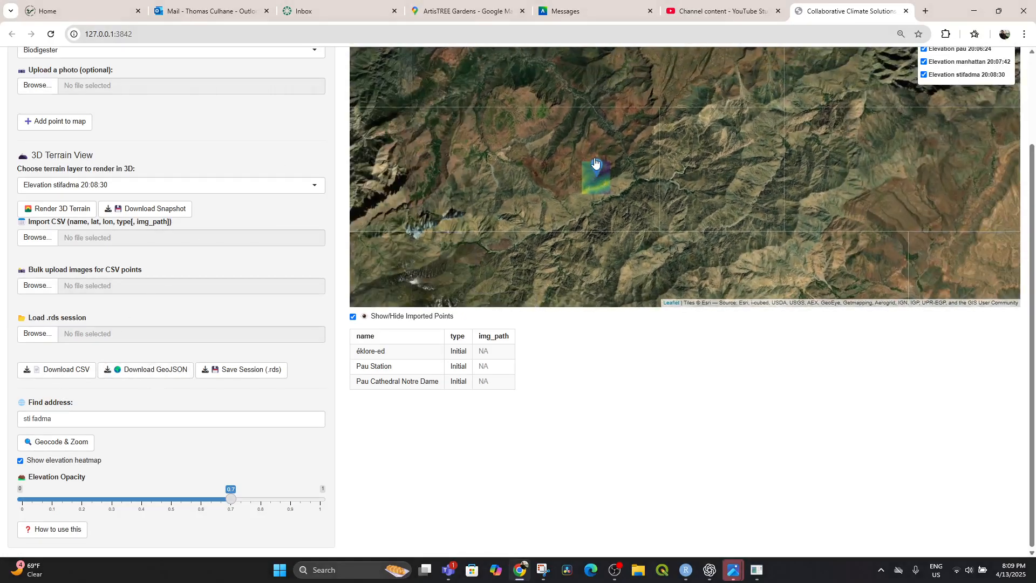
pyautogui.click(595, 168)
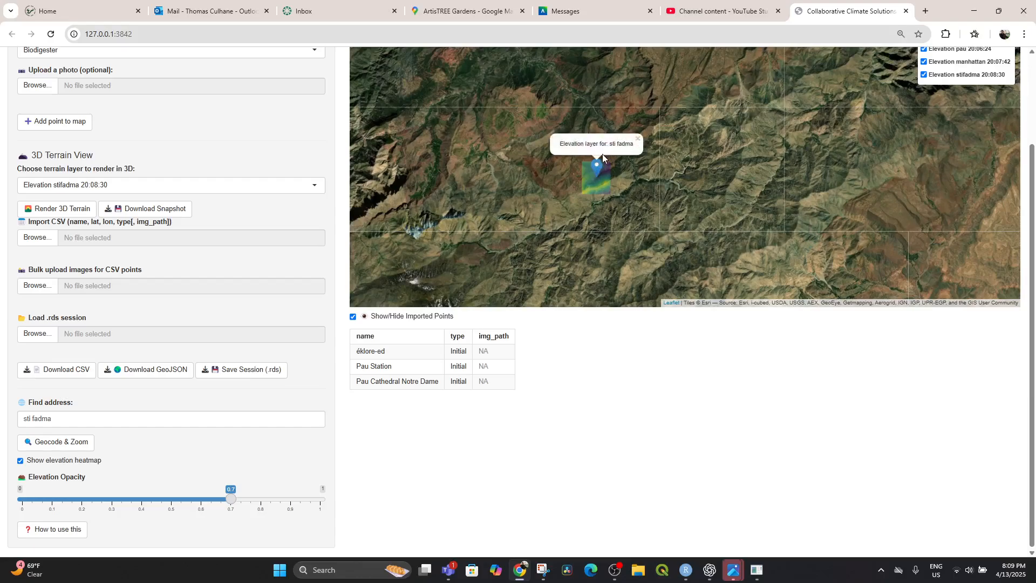
pyautogui.click(595, 169)
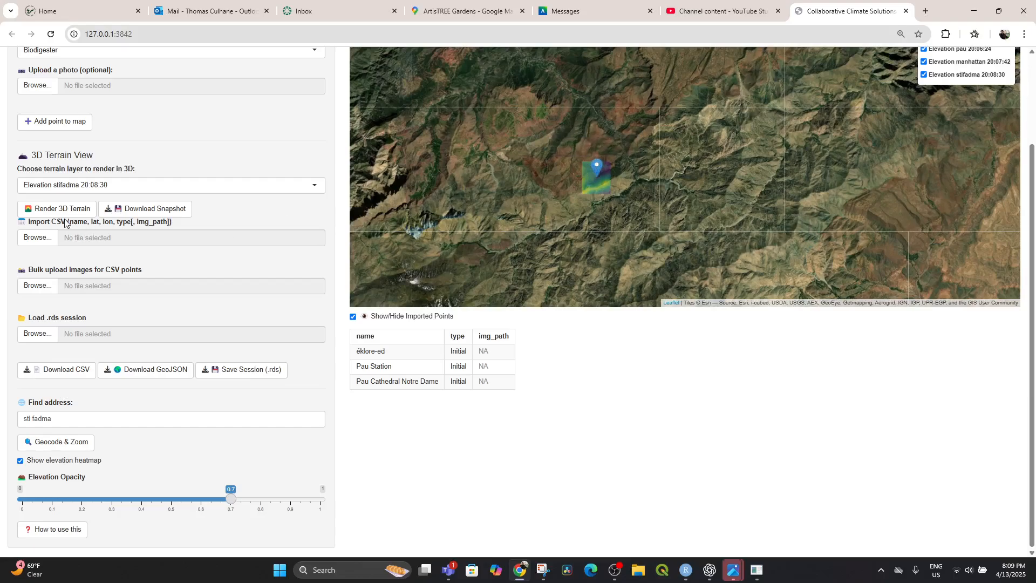
# Import the points from HAFforRstudio.csv in the CSVandIMAGESforRSTUDIOAPP folder.
pyautogui.click(39, 241)
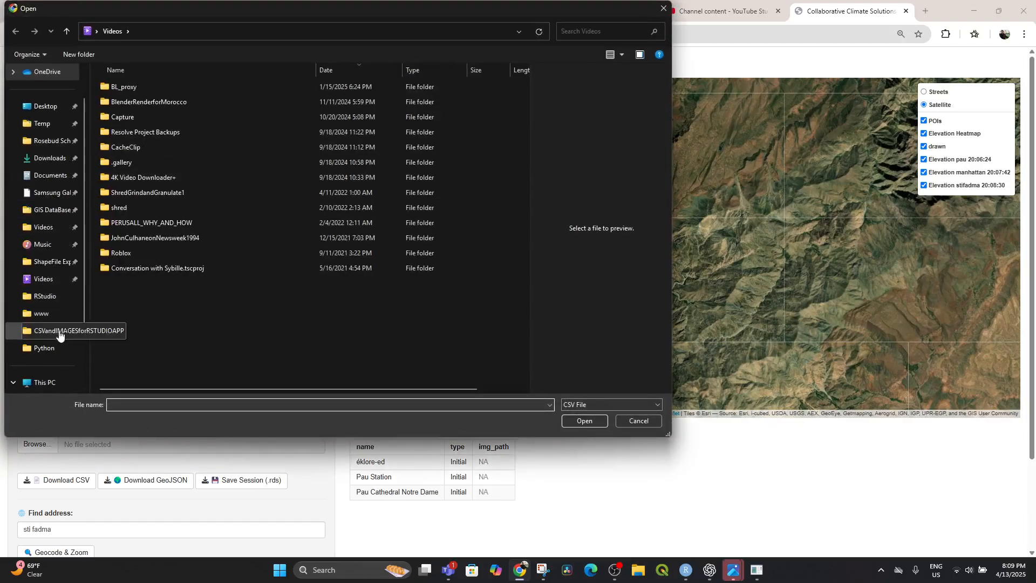
pyautogui.click(31, 331)
pyautogui.doubleClick(128, 105)
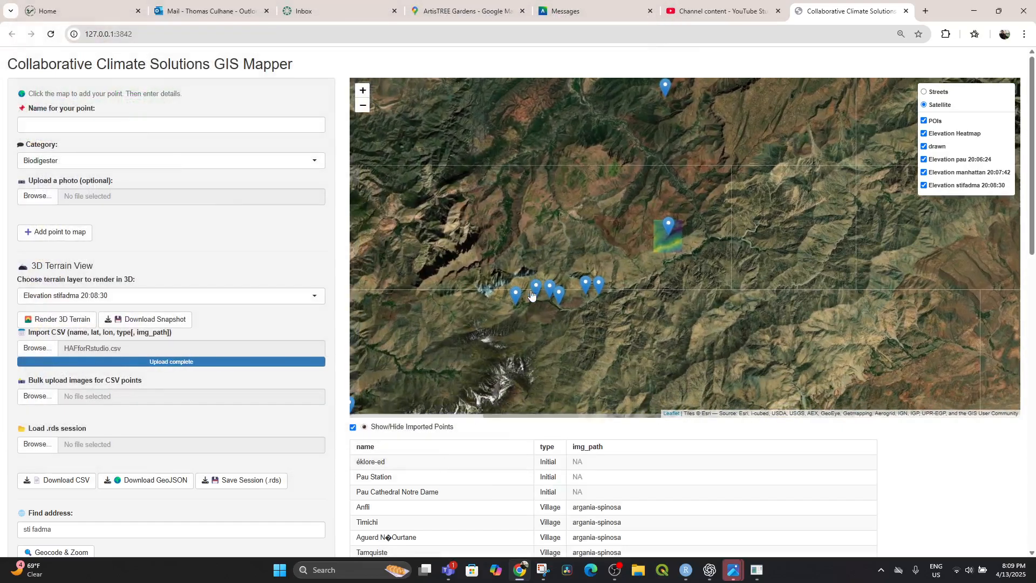
# Check the names of the imported village markers around the sti fadma overlay.
pyautogui.click(538, 294)
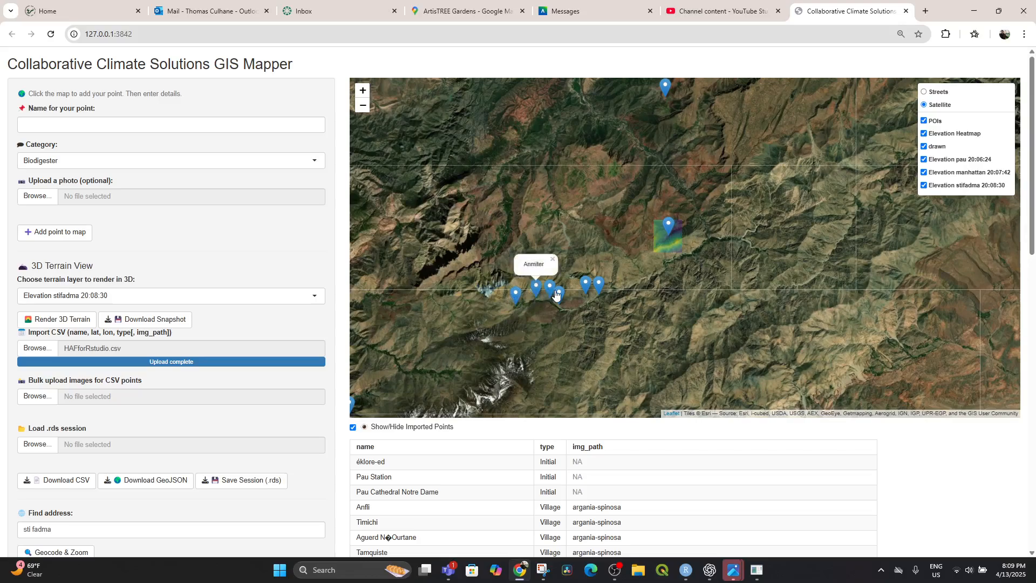
pyautogui.click(552, 292)
pyautogui.click(561, 298)
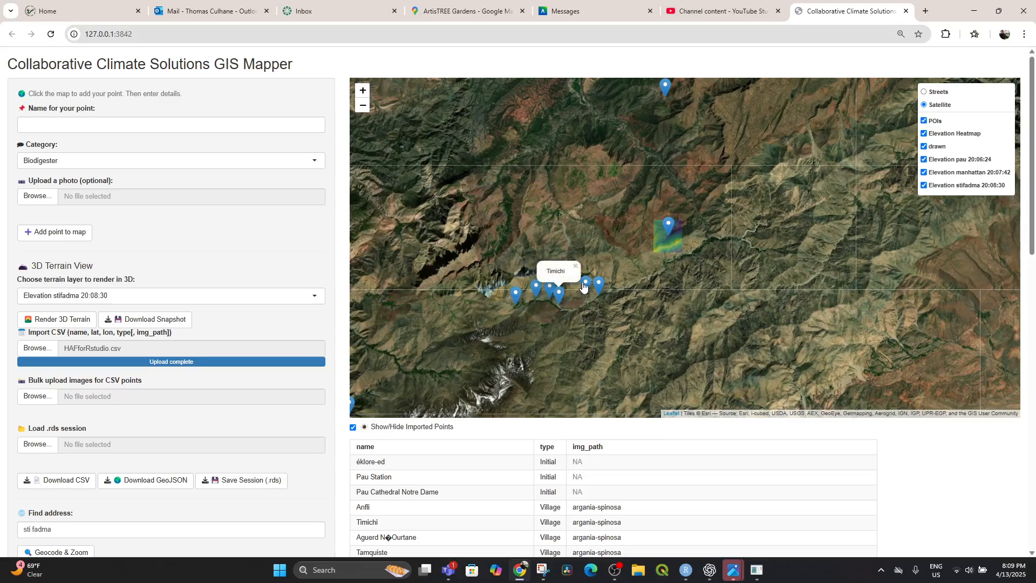
pyautogui.click(584, 287)
pyautogui.click(600, 289)
pyautogui.moveTo(598, 270)
pyautogui.mouseDown()
pyautogui.moveTo(639, 170)
pyautogui.moveTo(635, 213)
pyautogui.mouseUp()
pyautogui.click(649, 182)
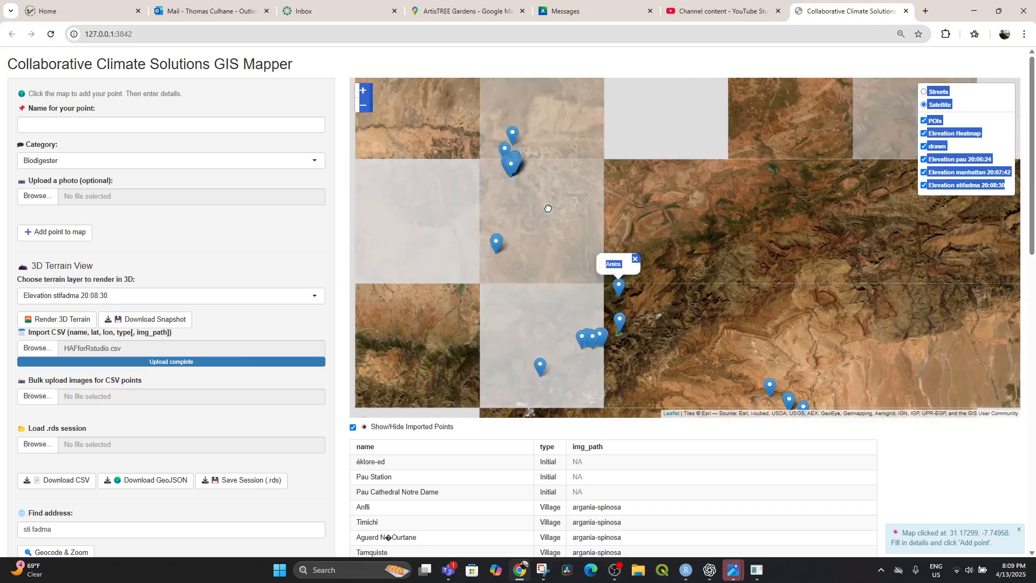
# Identify the two neighbouring Akrich markers and examine the nursery and cemetery site up close on the satellite imagery.
pyautogui.click(496, 243)
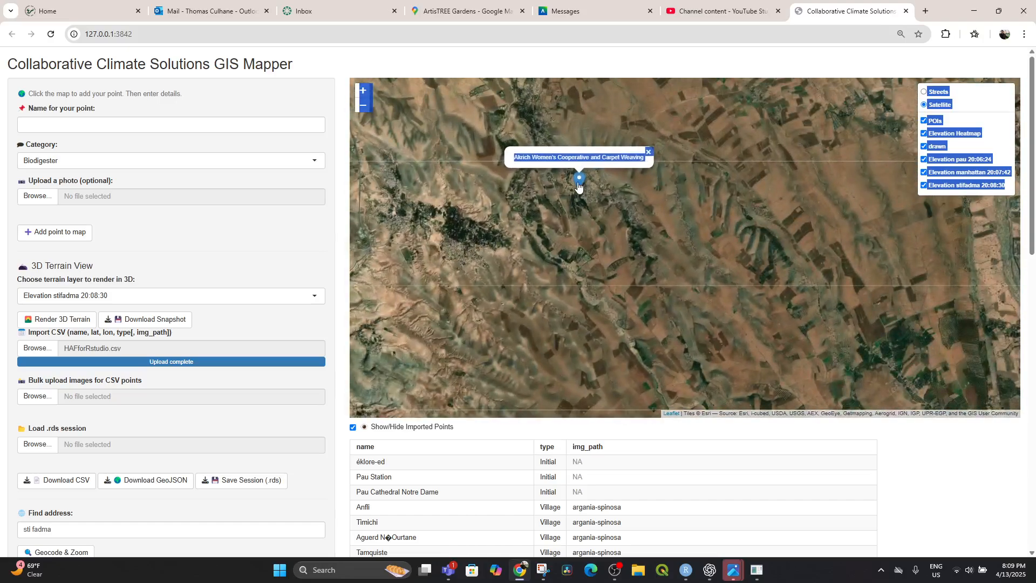
pyautogui.click(590, 193)
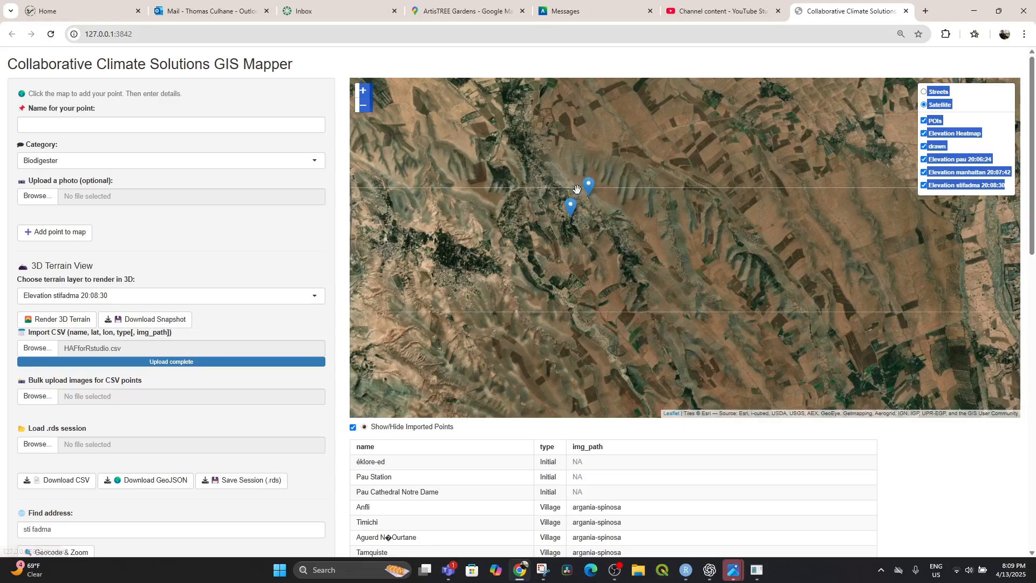
pyautogui.click(591, 190)
pyautogui.scroll(5, 598, 214)
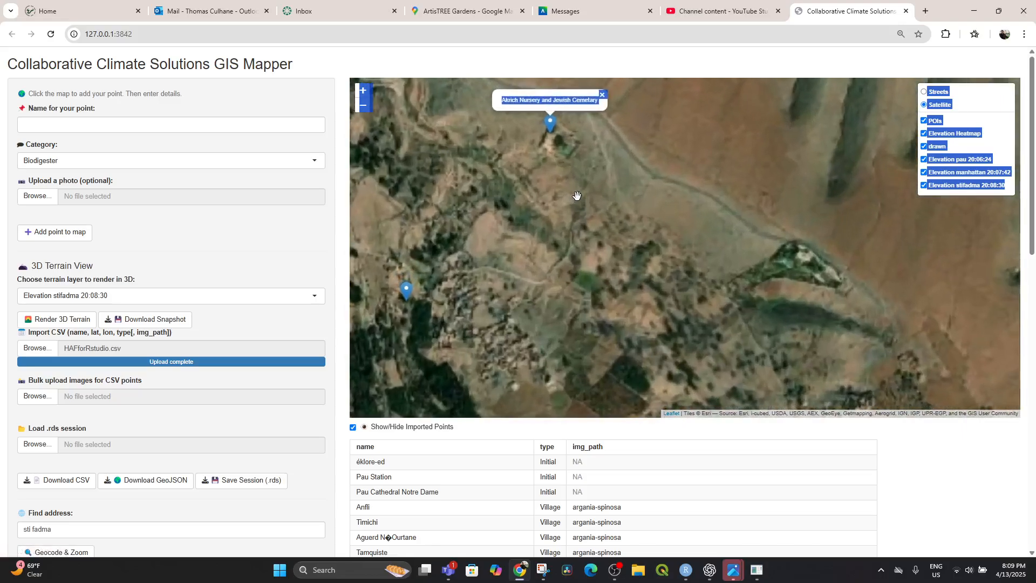
pyautogui.scroll(-3, 567, 205)
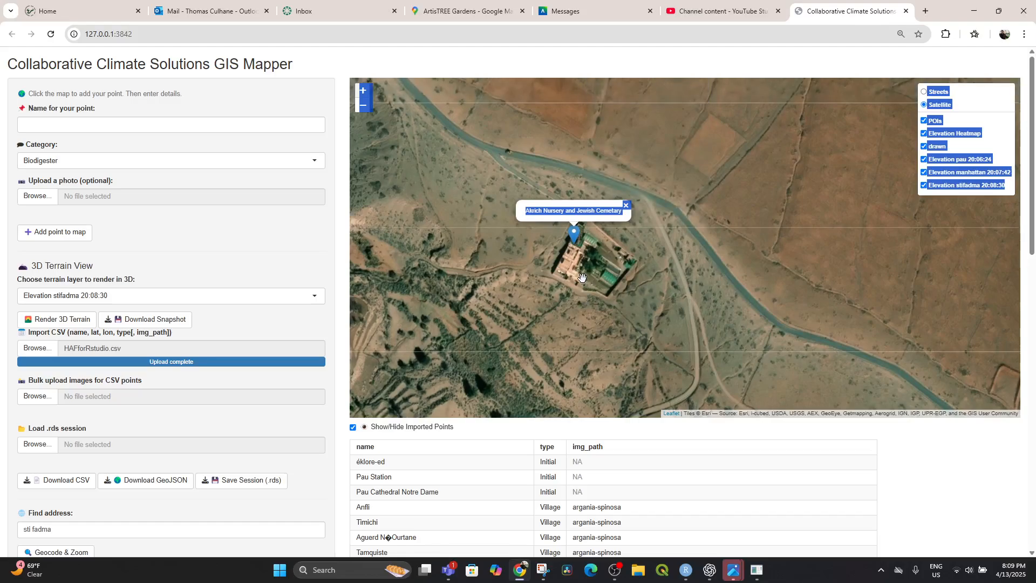
# View the wider region of imported points and check the names of markers in the cluster north of Akrich.
pyautogui.scroll(-1, 575, 273)
pyautogui.scroll(-3, 574, 273)
pyautogui.moveTo(624, 190); pyautogui.dragTo(642, 254)
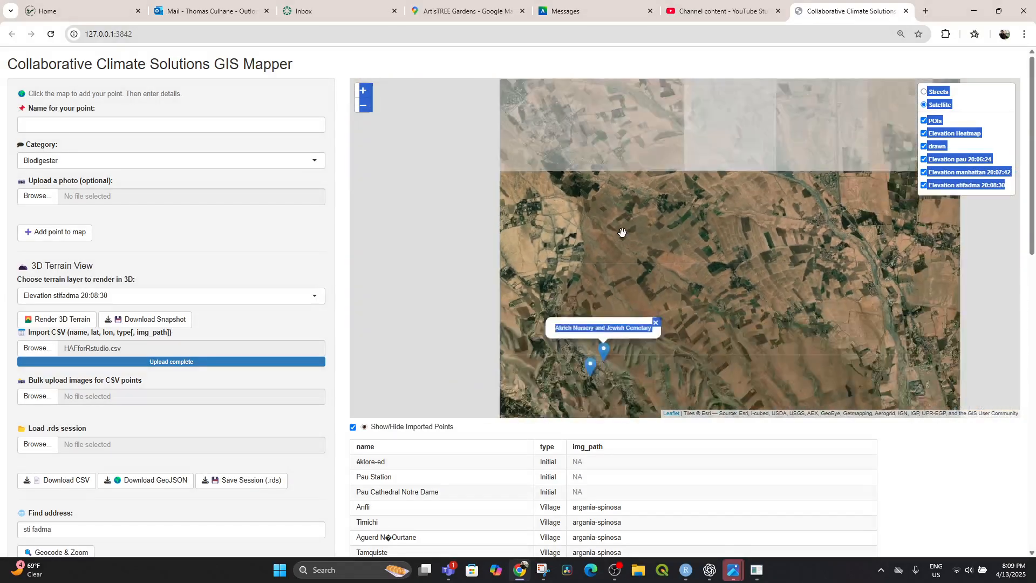
pyautogui.scroll(-2, 620, 240)
pyautogui.scroll(-2, 592, 224)
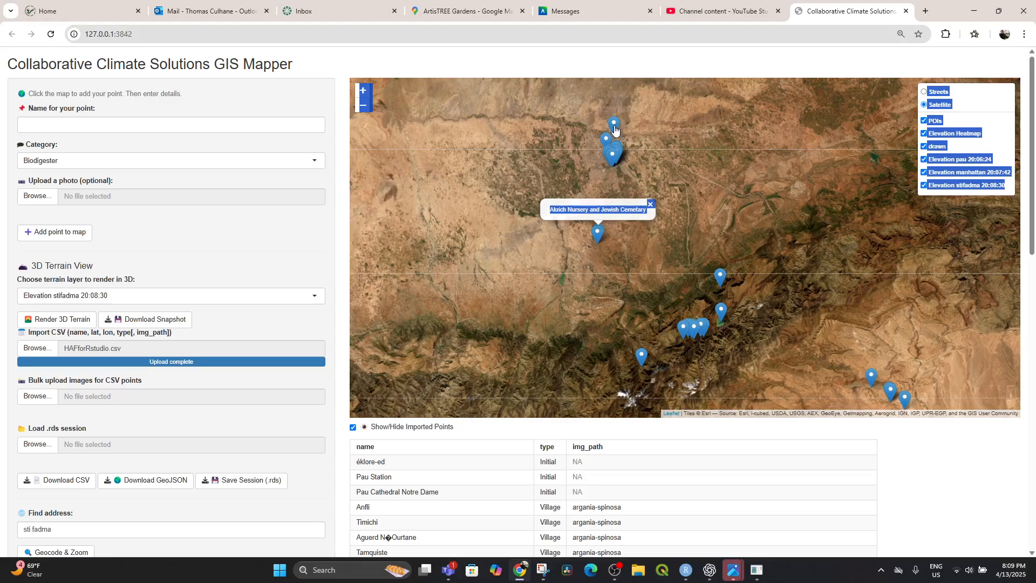
pyautogui.click(614, 125)
pyautogui.click(604, 148)
pyautogui.scroll(-3, 609, 216)
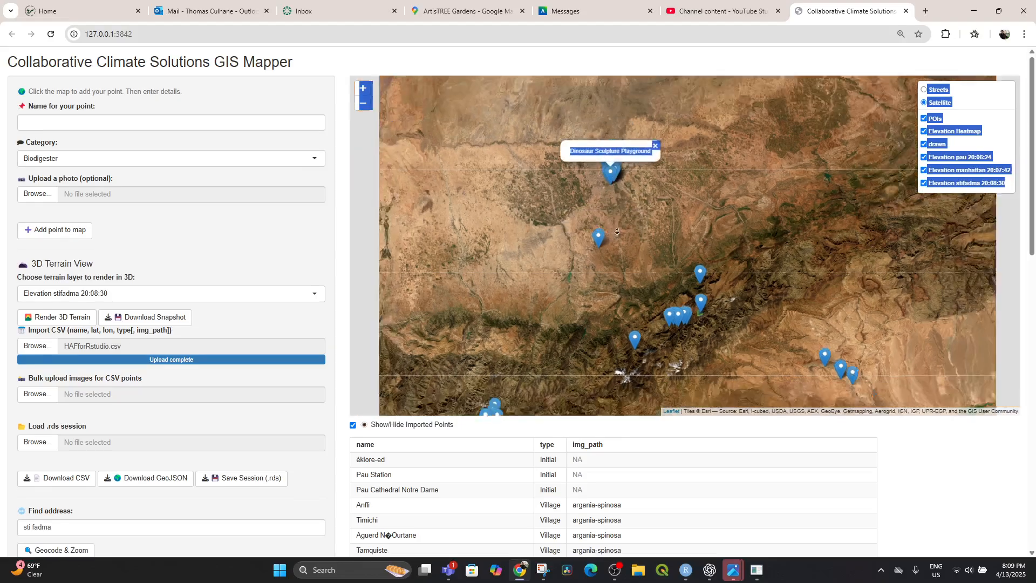
# View the imported points across north-west Africa and check the name of the marker at the southern tip of Spain.
pyautogui.scroll(-1, 619, 211)
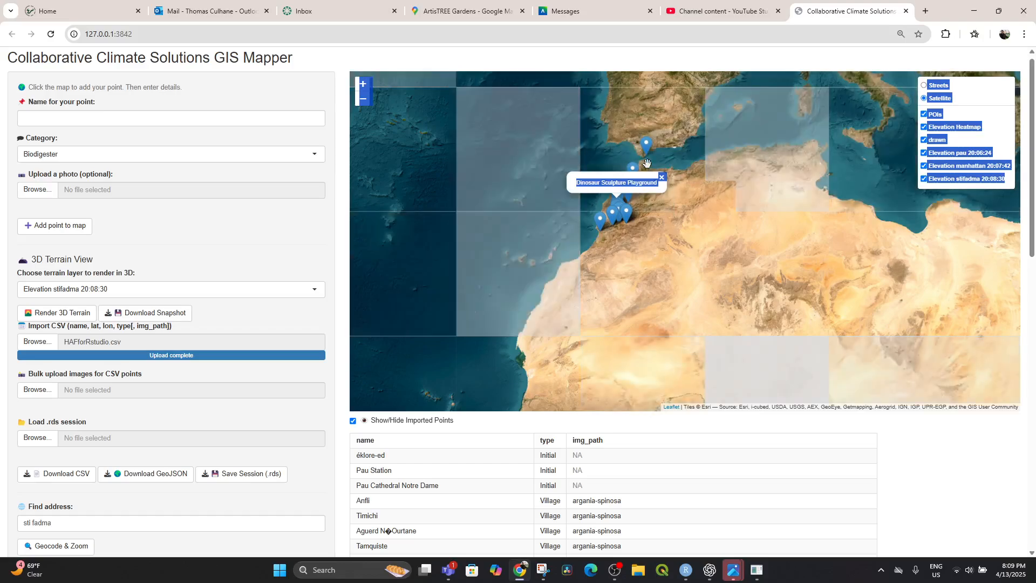
pyautogui.click(647, 146)
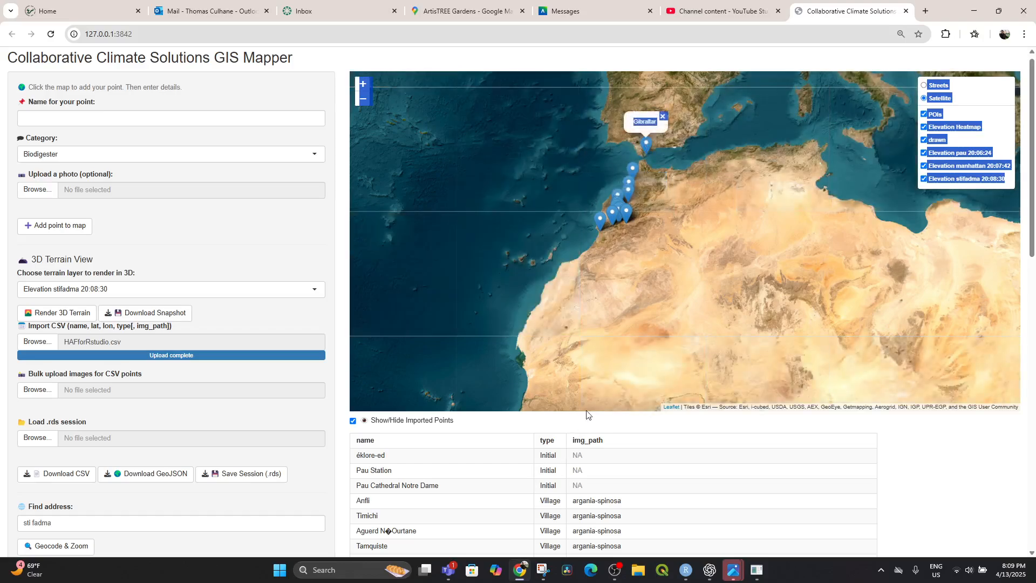
pyautogui.moveTo(586, 408); pyautogui.dragTo(590, 336)
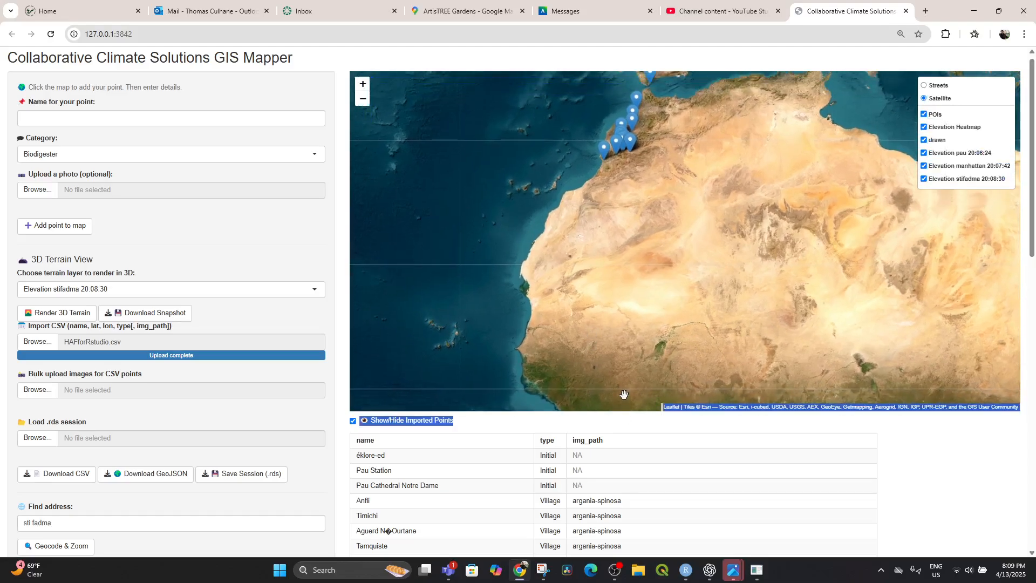
# Review the table of imported points from the first entry to the last, including types and image paths.
pyautogui.scroll(-13, 526, 287)
pyautogui.scroll(-1, 525, 287)
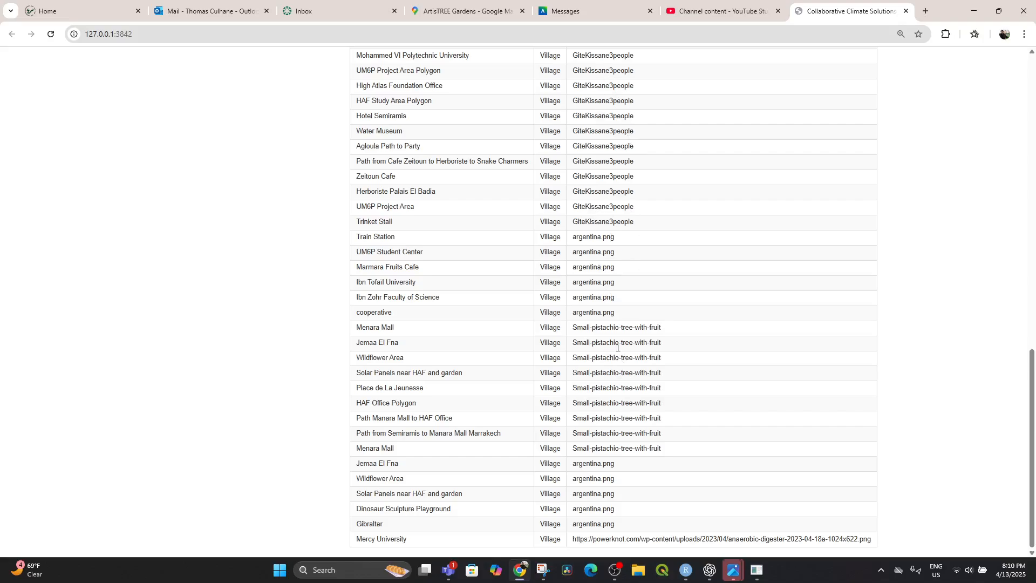
pyautogui.scroll(15, 620, 422)
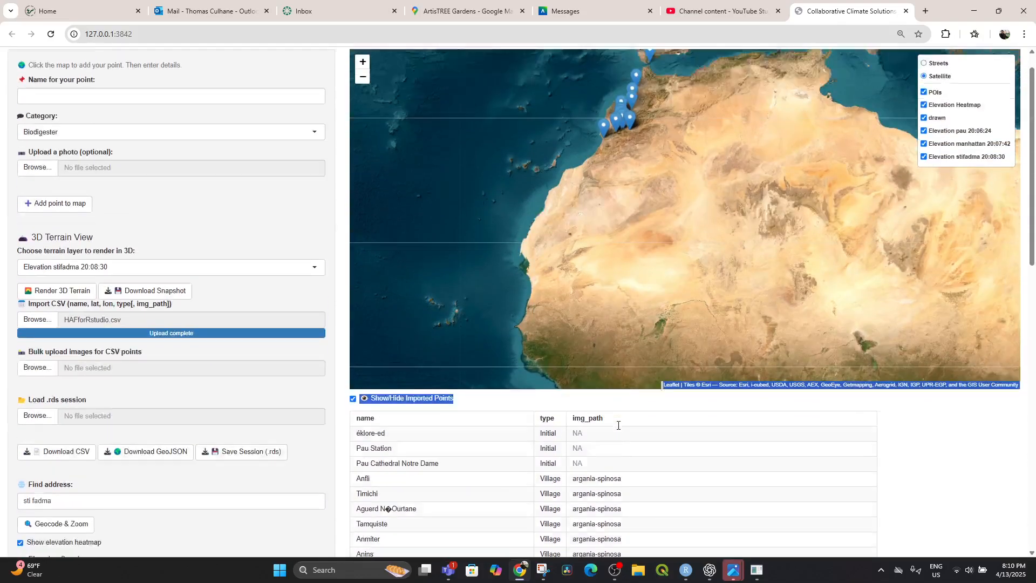
pyautogui.scroll(-13, 615, 432)
pyautogui.scroll(-2, 610, 442)
pyautogui.scroll(15, 659, 243)
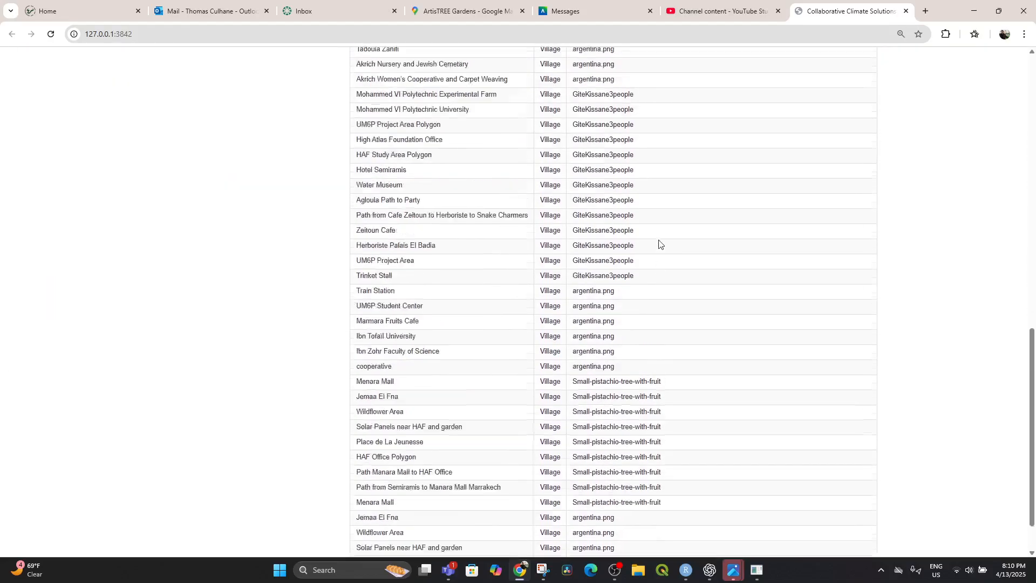
pyautogui.scroll(-3, 700, 227)
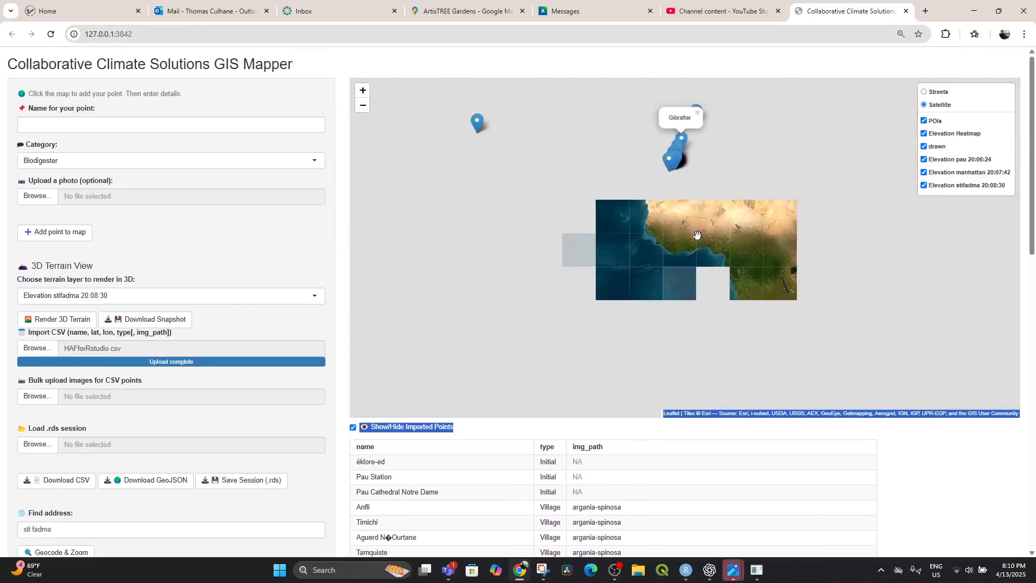
# View the whole world on the map and check the name of the marker on the US east coast.
pyautogui.moveTo(708, 277); pyautogui.dragTo(697, 198)
pyautogui.moveTo(715, 298); pyautogui.dragTo(706, 268)
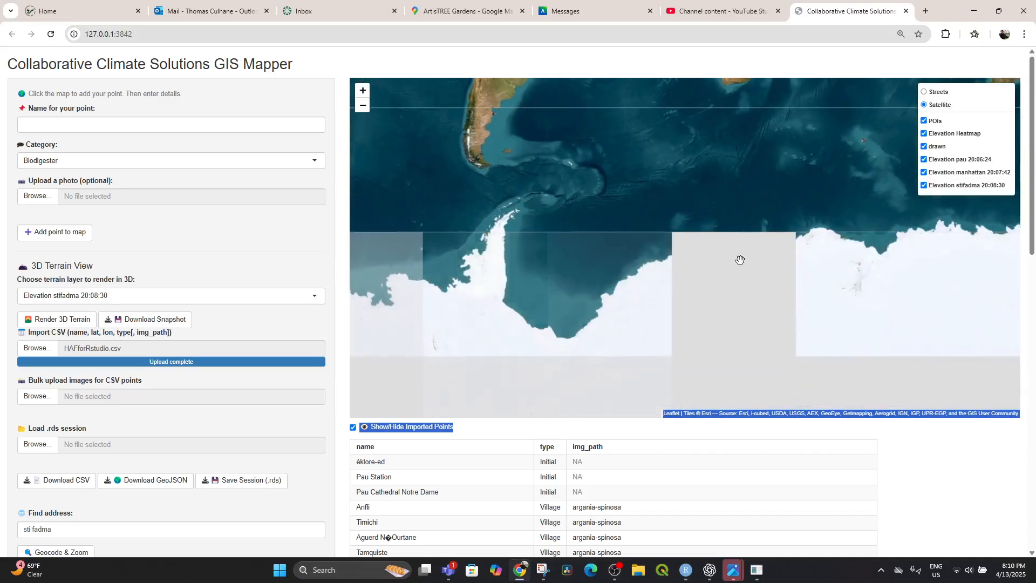
pyautogui.scroll(-2, 750, 270)
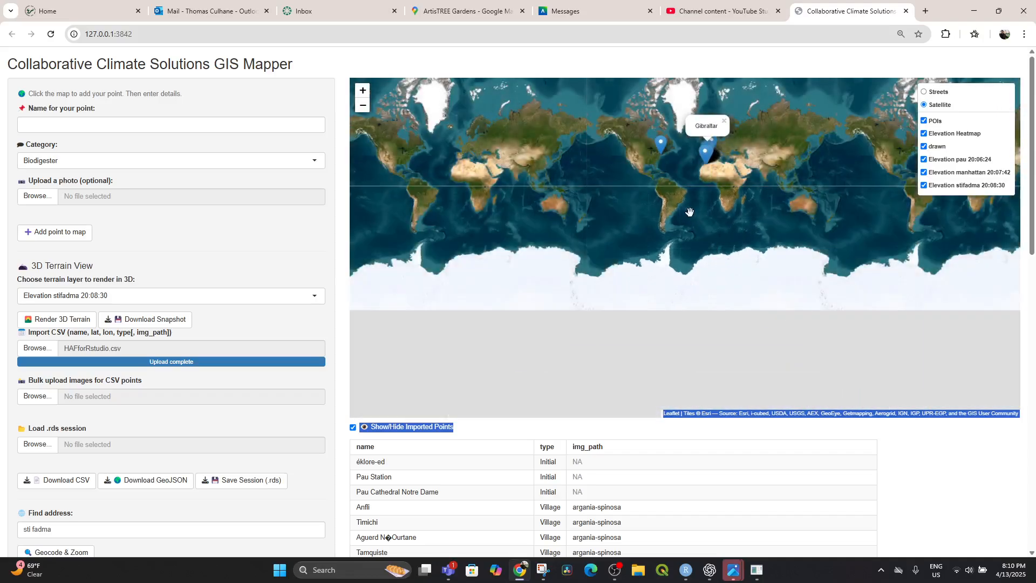
pyautogui.moveTo(688, 216); pyautogui.dragTo(742, 281)
pyautogui.click(715, 220)
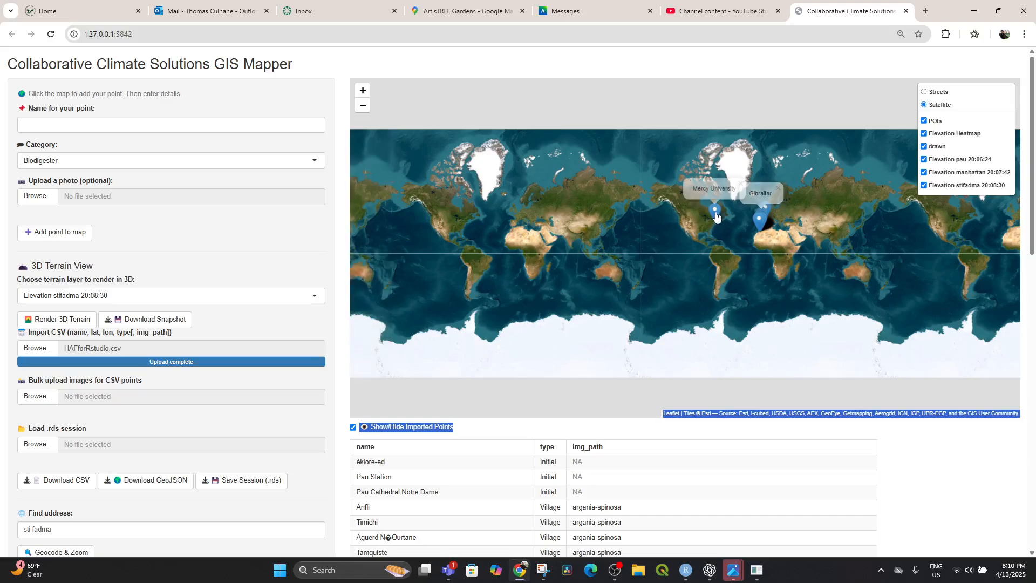
pyautogui.click(717, 219)
# Examine the US east coast marker more closely and distinguish the separate points around New York.
pyautogui.scroll(1, 703, 211)
pyautogui.scroll(2, 699, 211)
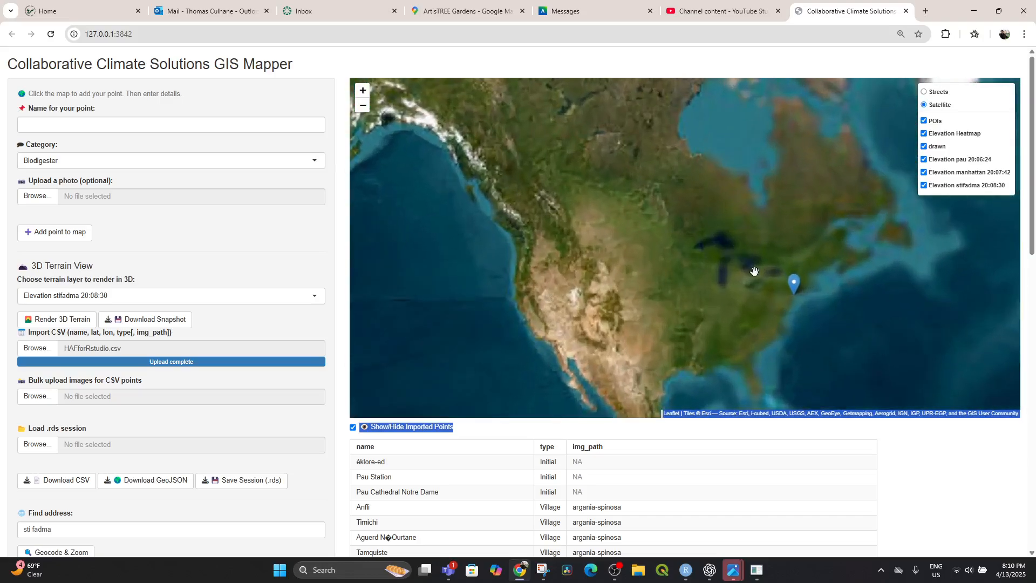
pyautogui.moveTo(790, 282); pyautogui.dragTo(692, 271)
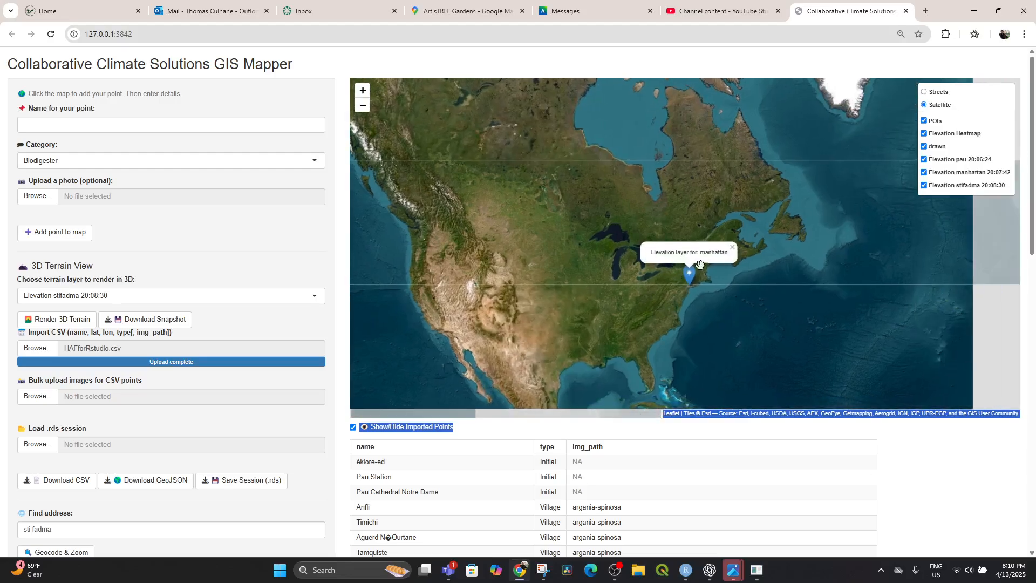
pyautogui.scroll(2, 692, 271)
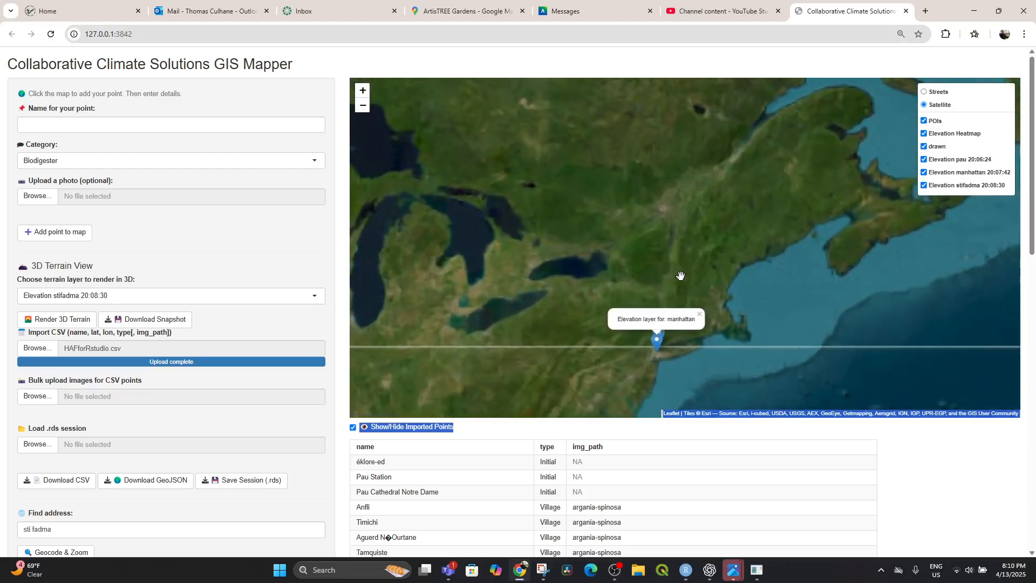
pyautogui.click(662, 333)
pyautogui.scroll(2, 667, 336)
pyautogui.moveTo(661, 336); pyautogui.dragTo(661, 224)
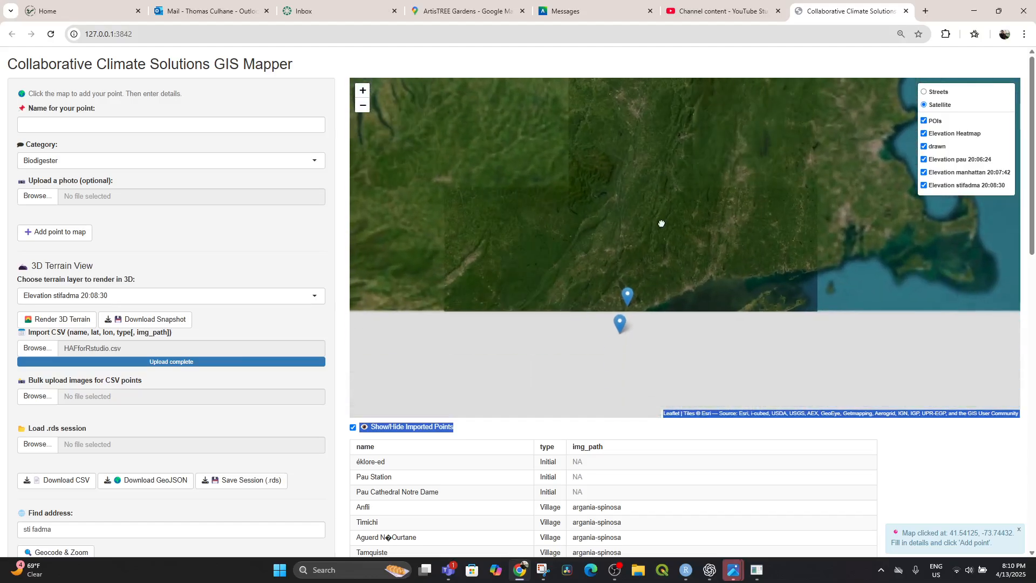
# Examine the Manhattan elevation overlay and check the name of the marker just north of it.
pyautogui.scroll(-1, 656, 243)
pyautogui.scroll(3, 655, 243)
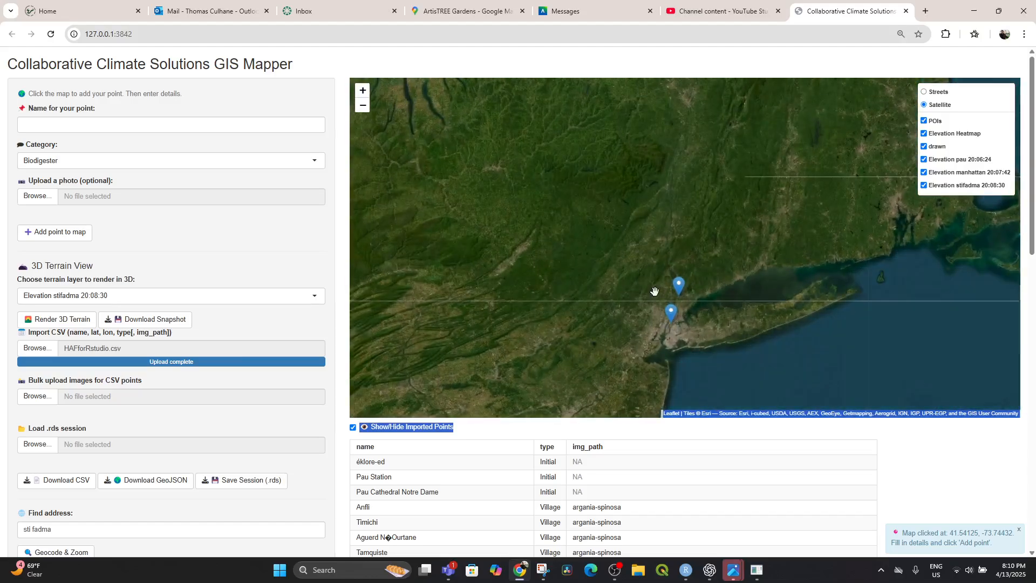
pyautogui.scroll(4, 658, 259)
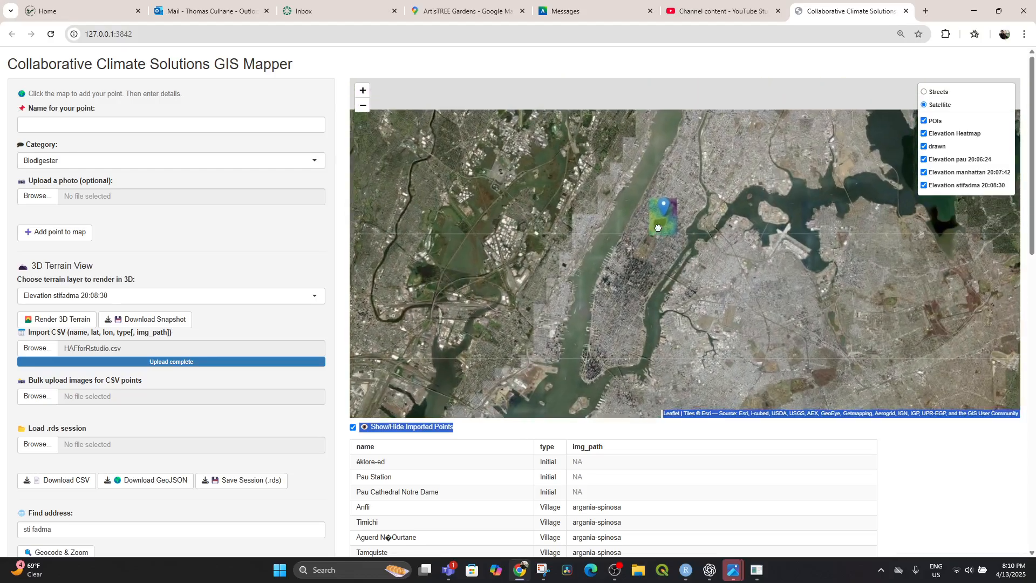
pyautogui.scroll(-2, 664, 236)
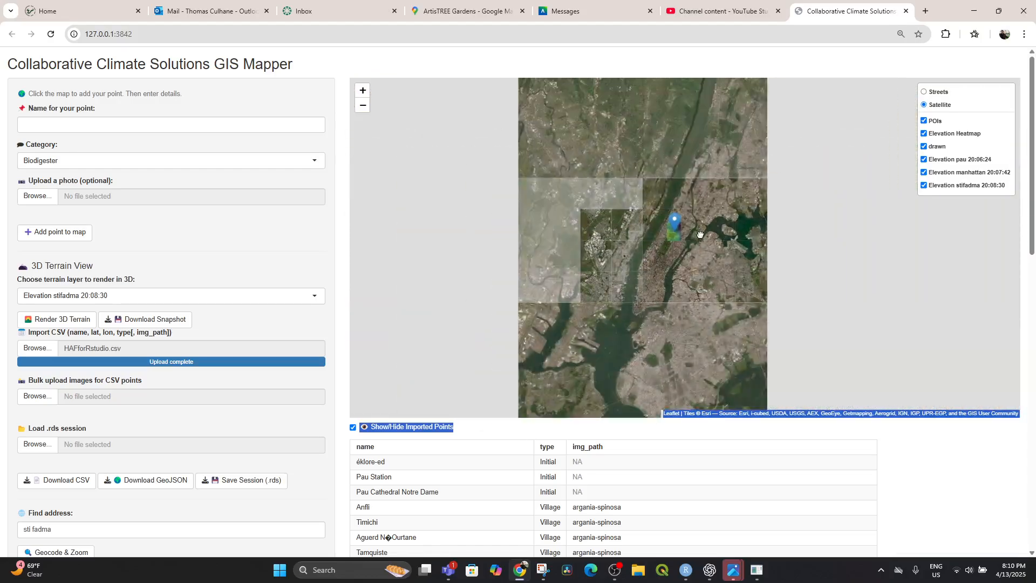
pyautogui.scroll(-2, 689, 238)
pyautogui.click(694, 199)
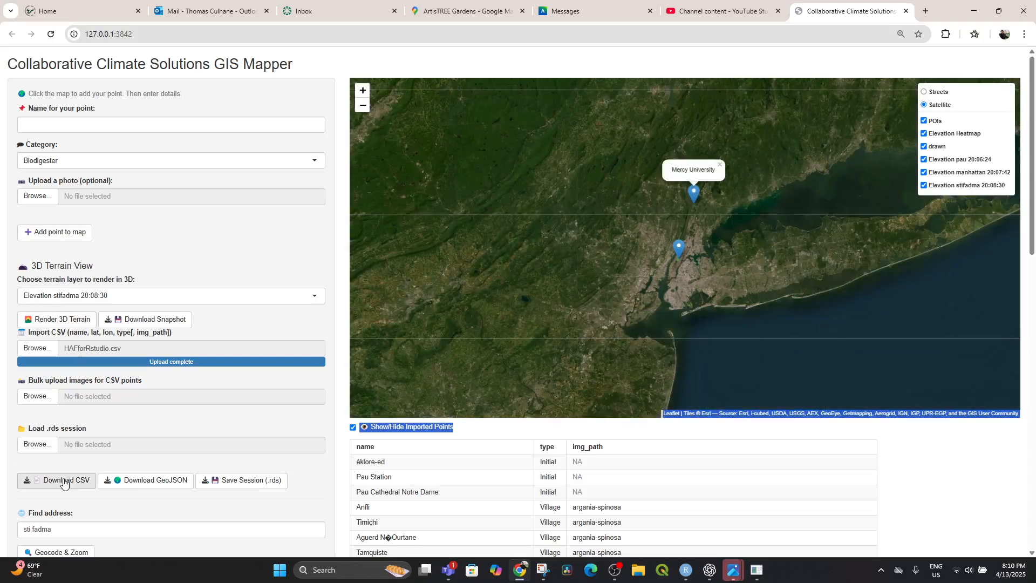
# Geocode the address "Mercy University, Dobbs Ferry" and zoom the map to it.
pyautogui.moveTo(72, 533); pyautogui.dragTo(20, 526)
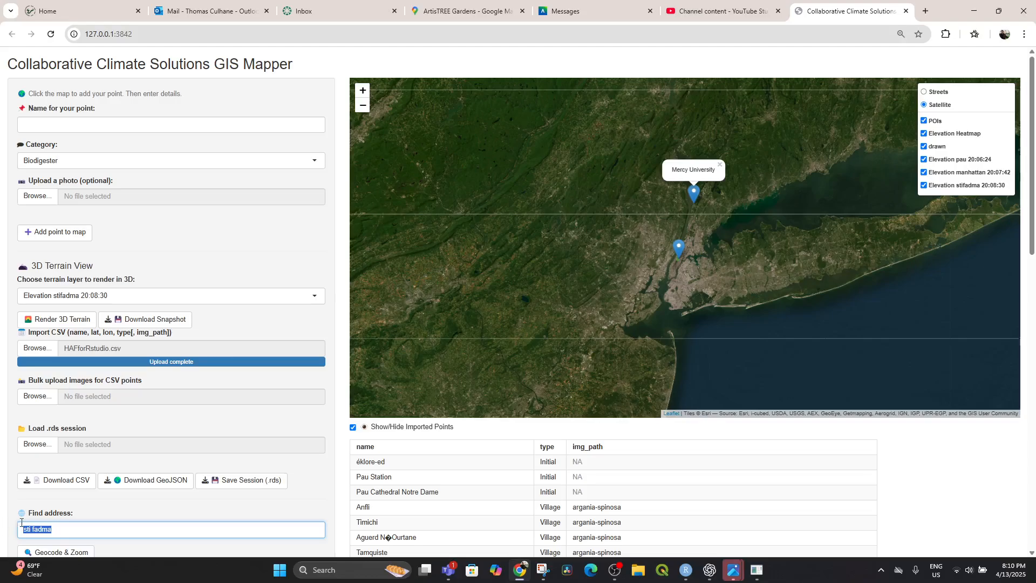
pyautogui.write('Mercy University, Dobbs Ferry')
pyautogui.scroll(-2, 117, 372)
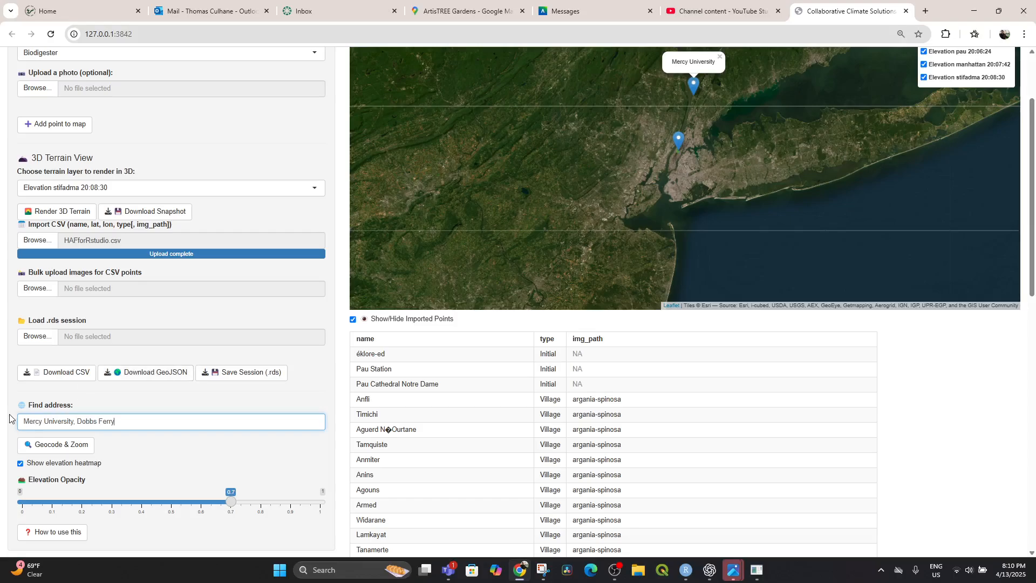
pyautogui.click(52, 449)
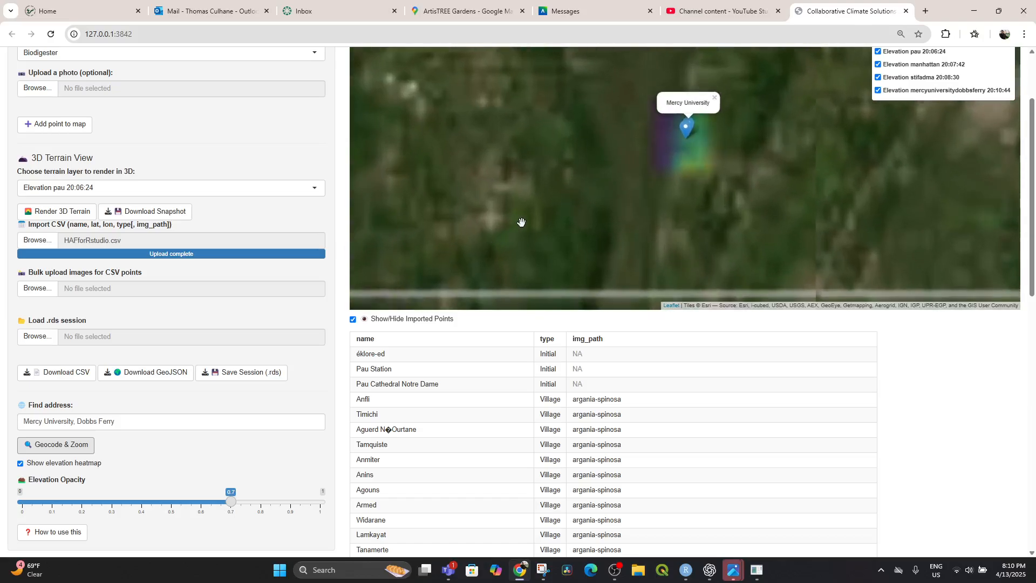
# Render the mercyuniversitydobbsferry elevation layer as 3D terrain and bring up its render window.
pyautogui.scroll(1, 672, 155)
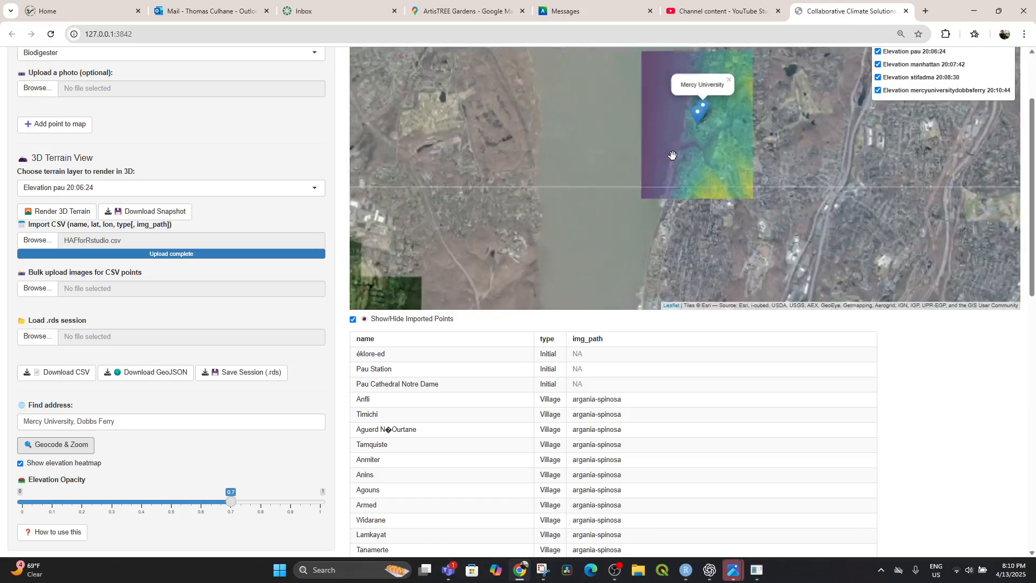
pyautogui.moveTo(677, 141); pyautogui.dragTo(648, 203)
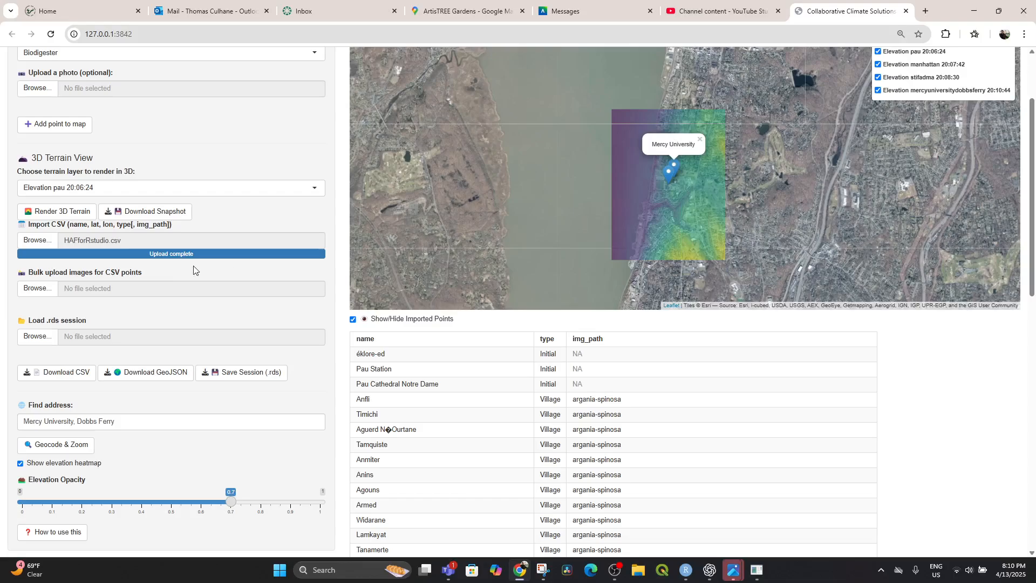
pyautogui.click(87, 188)
pyautogui.click(81, 244)
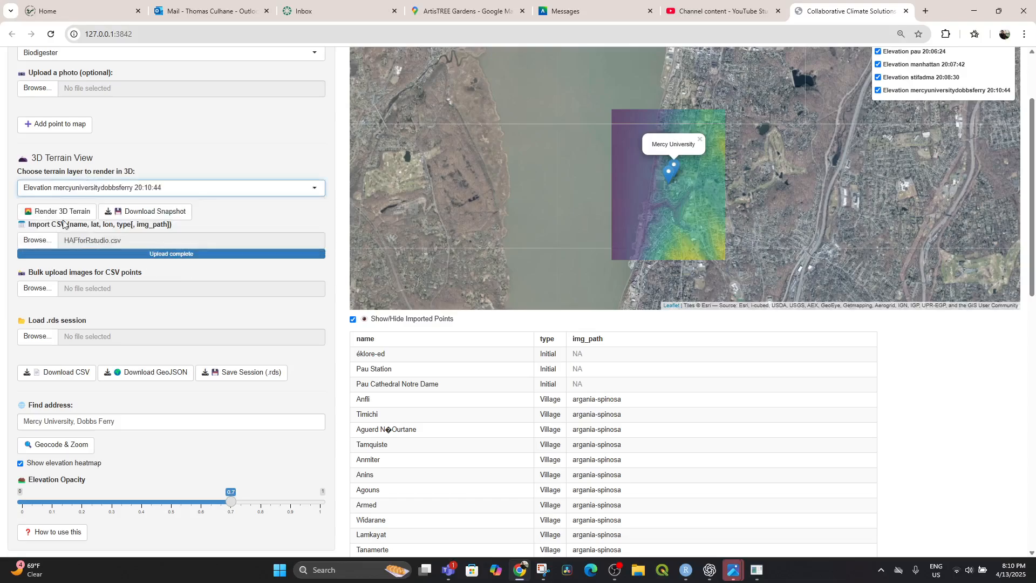
pyautogui.click(62, 213)
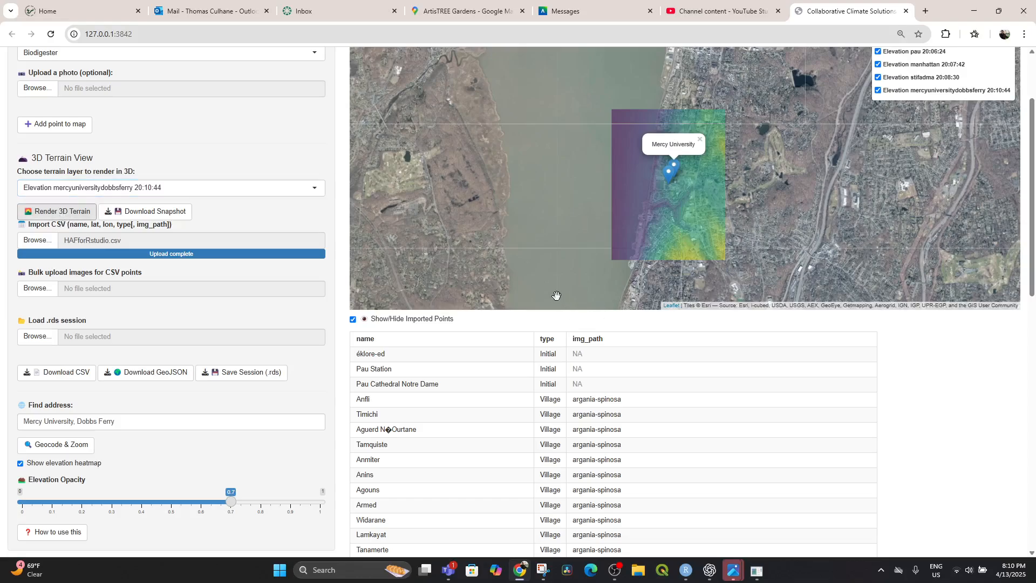
pyautogui.click(764, 576)
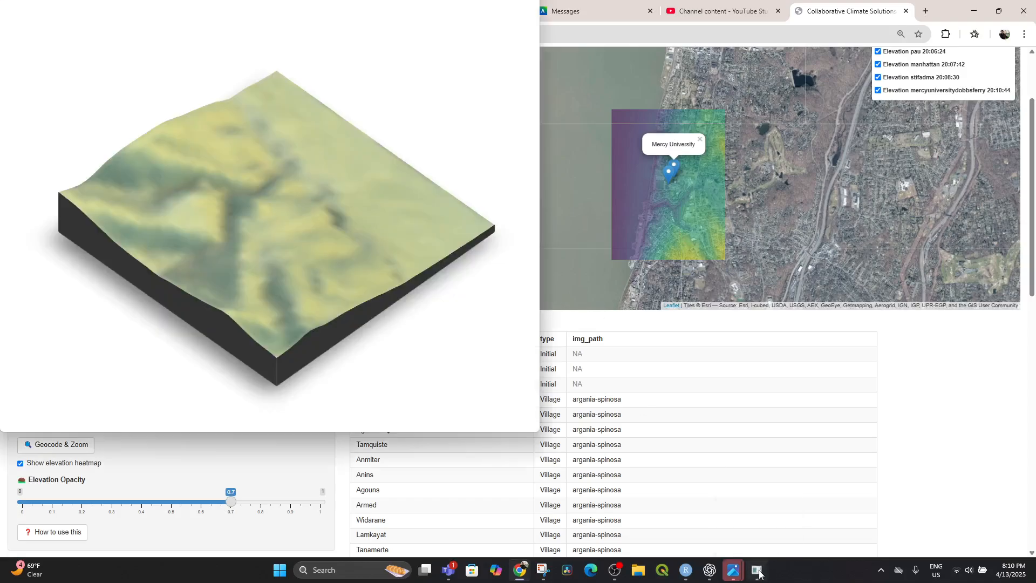
# Rotate the Mercy University terrain model to inspect its relief from other angles, and return to the mapper.
pyautogui.moveTo(389, 248); pyautogui.dragTo(261, 239)
pyautogui.moveTo(309, 266); pyautogui.dragTo(256, 143)
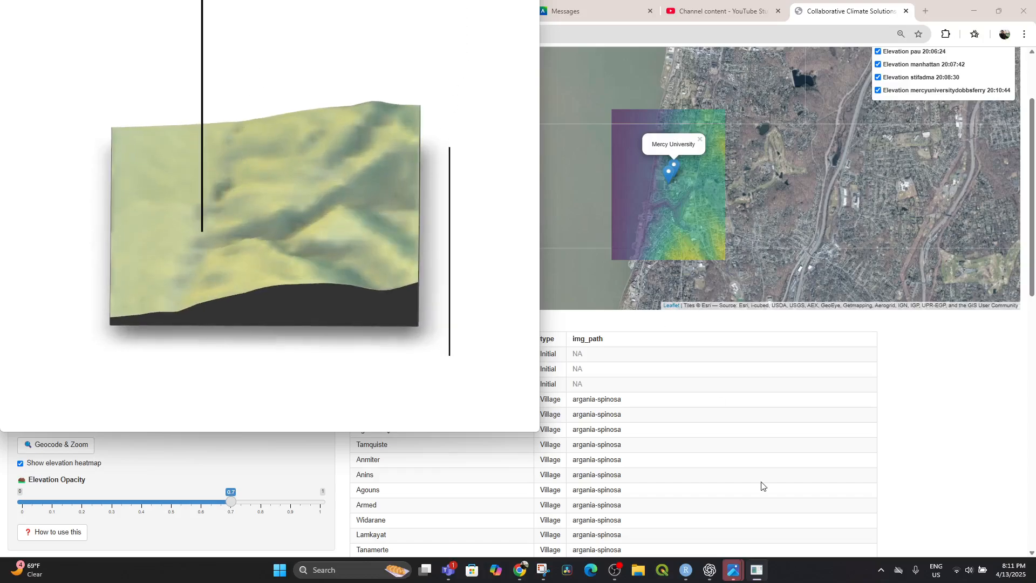
pyautogui.click(801, 475)
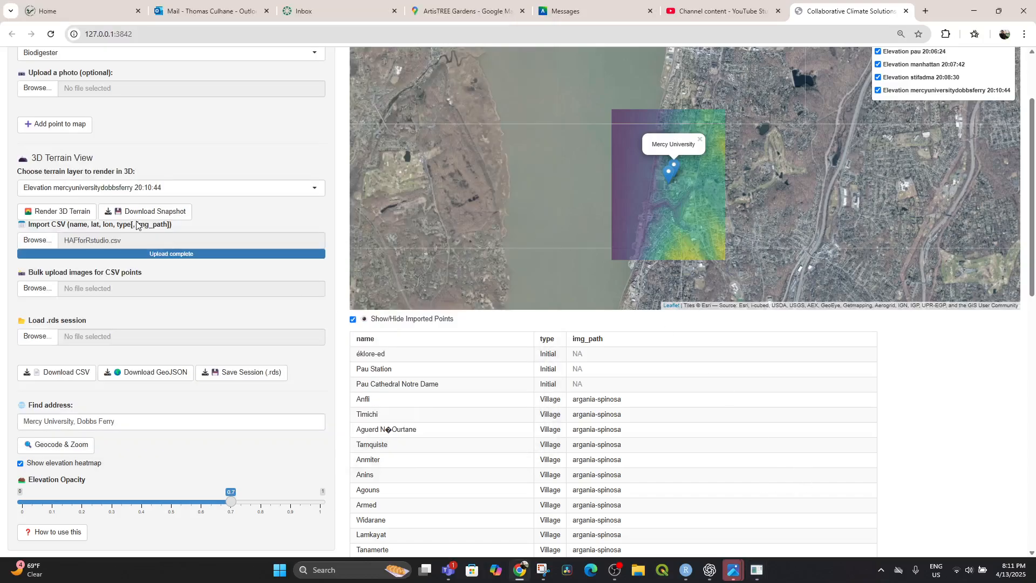
# Examine the Mercy University campus and the housing area south of it on the satellite map under the elevation overlay.
pyautogui.scroll(3, 151, 183)
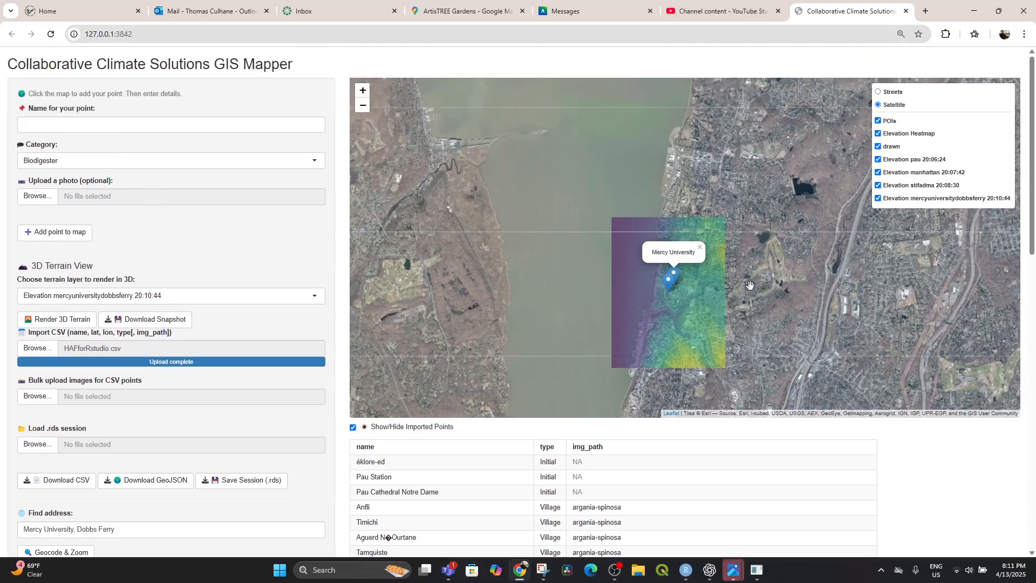
pyautogui.scroll(3, 750, 285)
pyautogui.scroll(2, 678, 276)
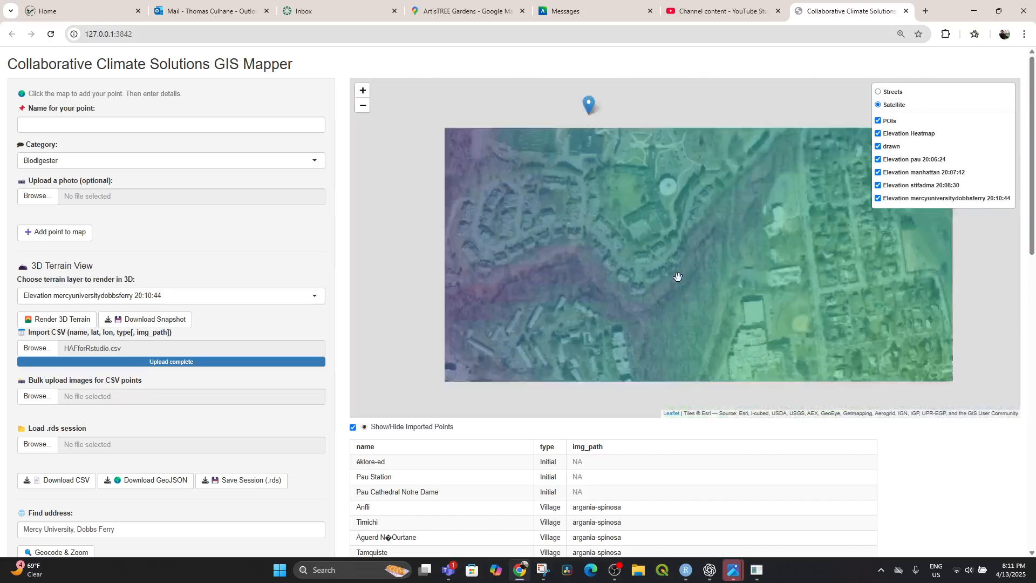
pyautogui.scroll(3, 678, 276)
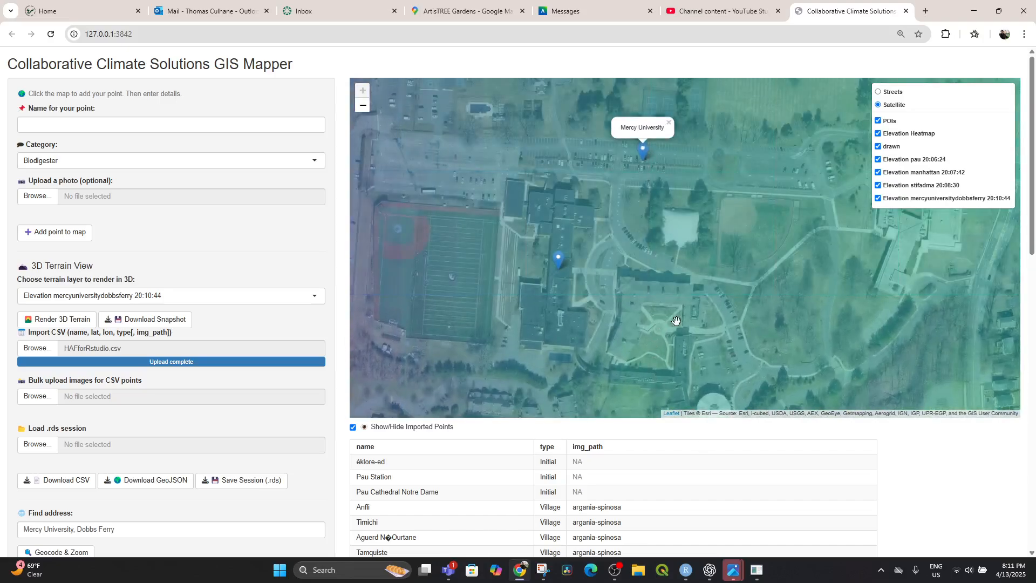
pyautogui.moveTo(635, 318); pyautogui.dragTo(613, 247)
pyautogui.moveTo(656, 304); pyautogui.dragTo(647, 180)
pyautogui.moveTo(745, 334); pyautogui.dragTo(682, 249)
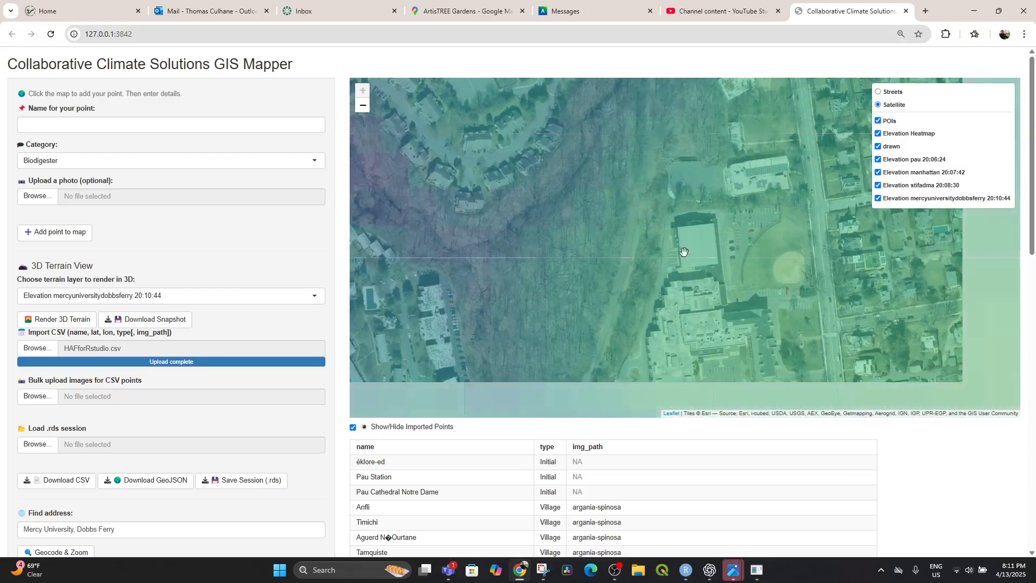
pyautogui.moveTo(636, 397); pyautogui.dragTo(751, 342)
pyautogui.moveTo(596, 264); pyautogui.dragTo(635, 270)
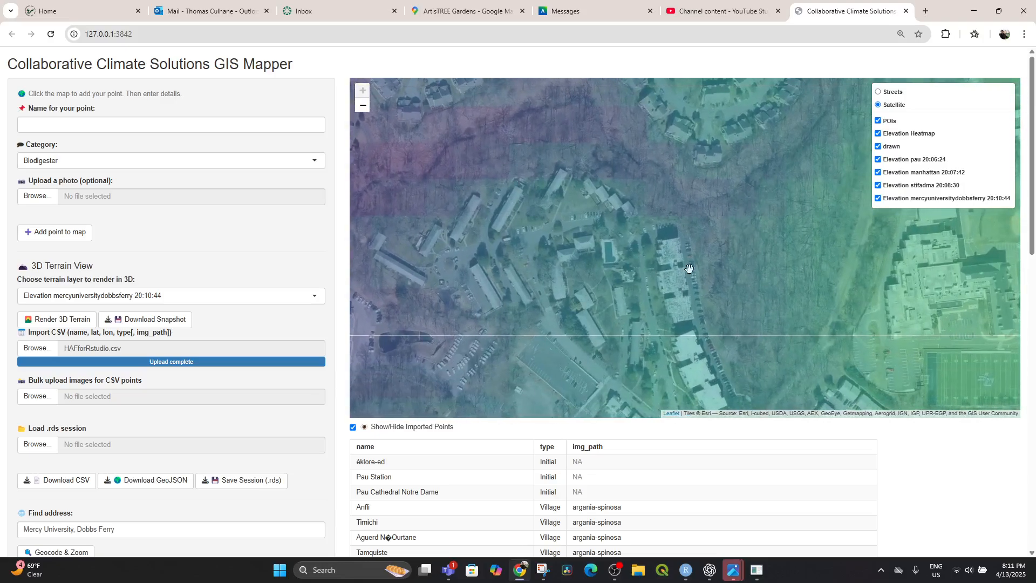
# Set the new point's location at the northern end of the long building just east of the swimming pool.
pyautogui.click(668, 255)
pyautogui.click(668, 255)
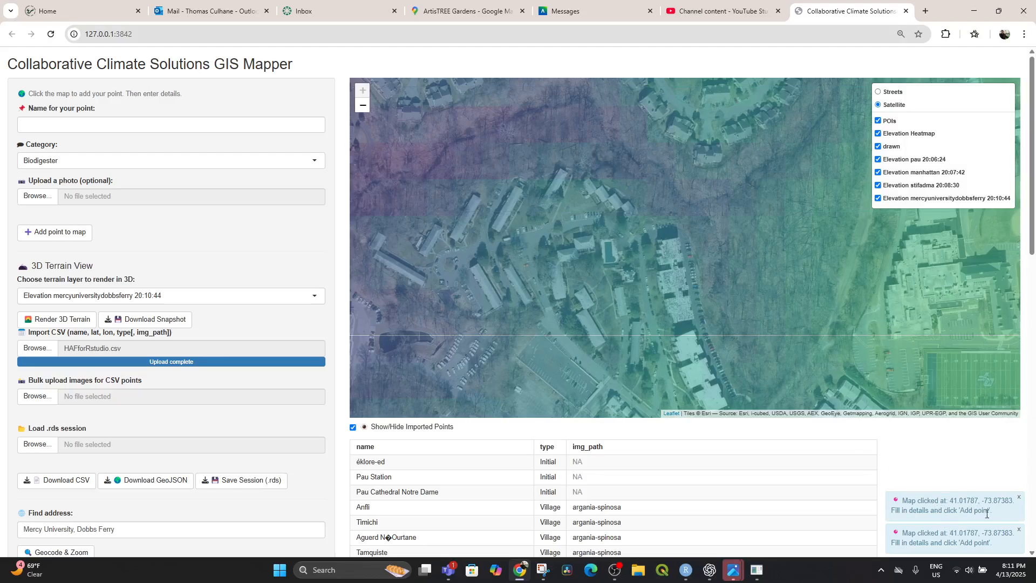
pyautogui.click(664, 252)
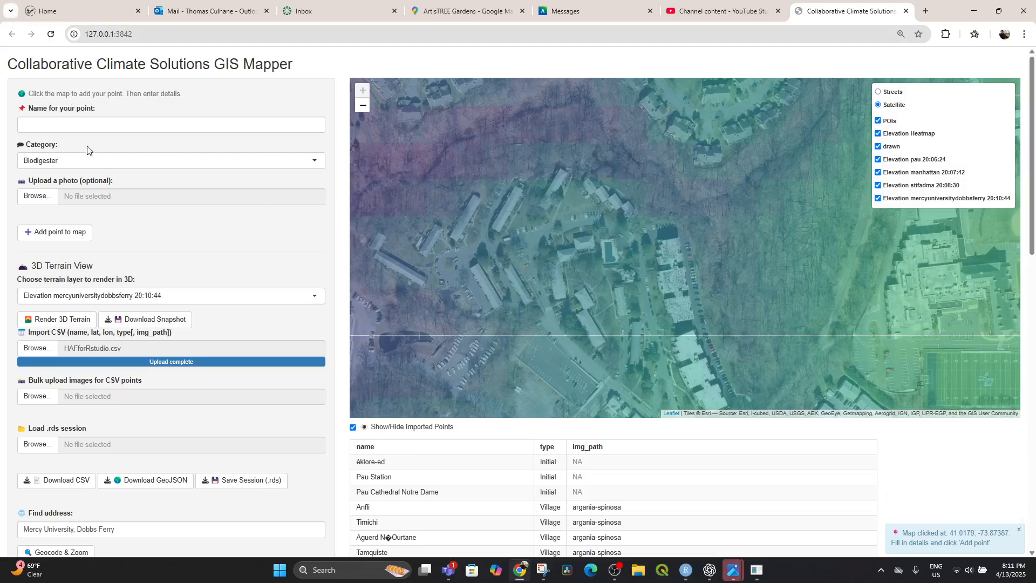
# Name the new point with the apartment's street and unit, and set its category to Work Done.
pyautogui.click(60, 124)
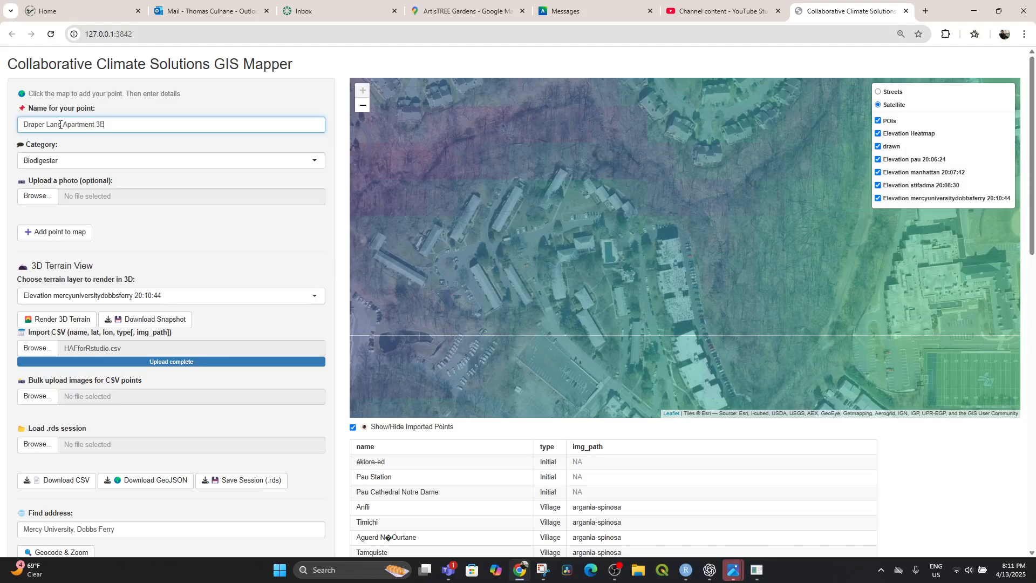
pyautogui.click(87, 164)
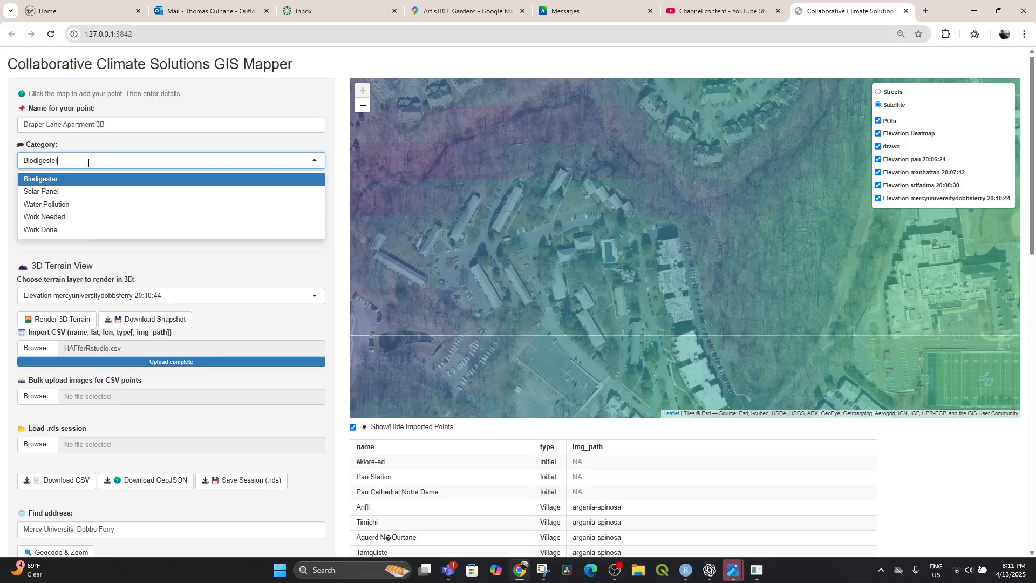
pyautogui.click(62, 230)
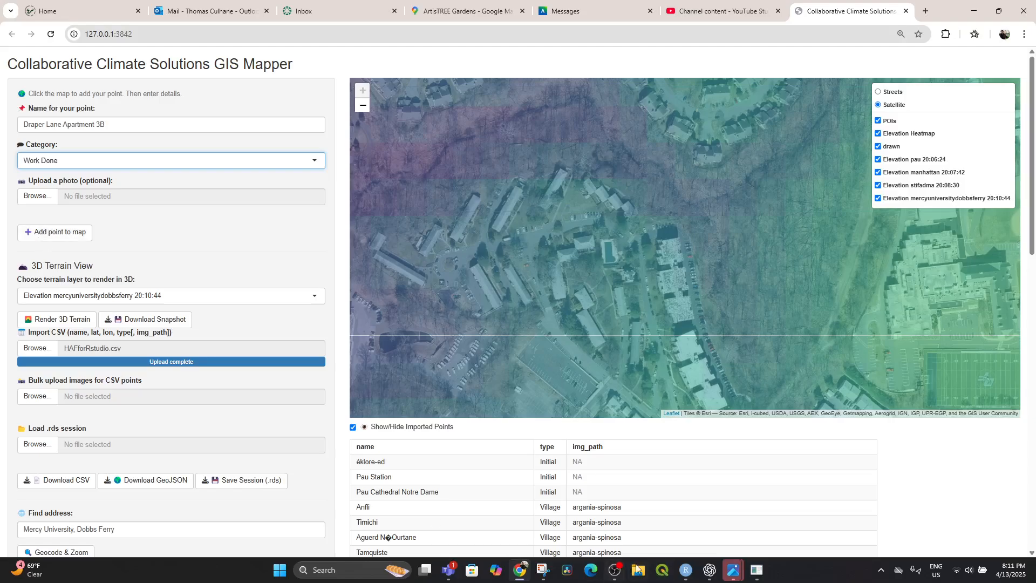
# Search the web in a new browser tab for images of the apartment's street in Dobbs Ferry.
pyautogui.click(520, 569)
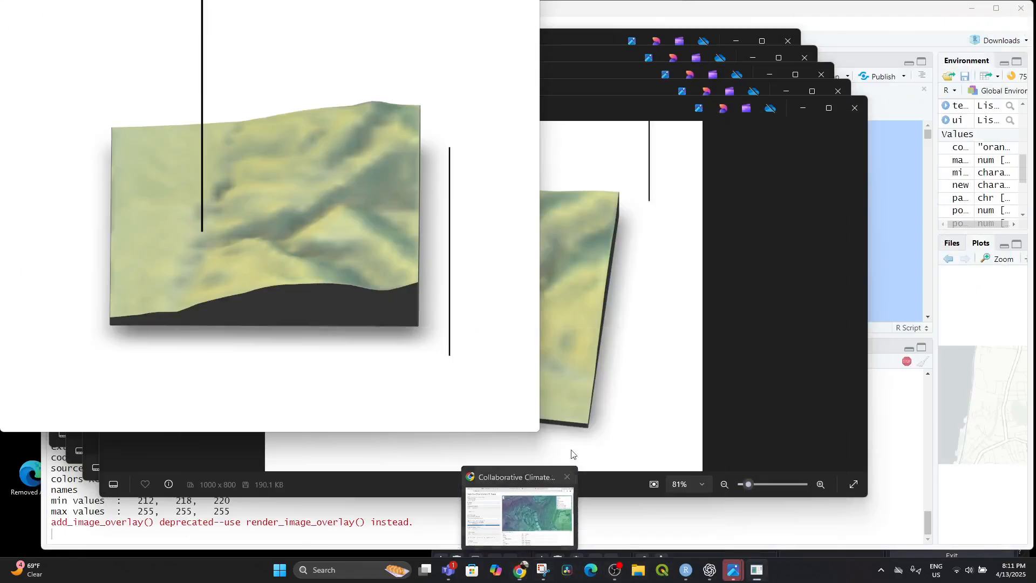
pyautogui.click(524, 567)
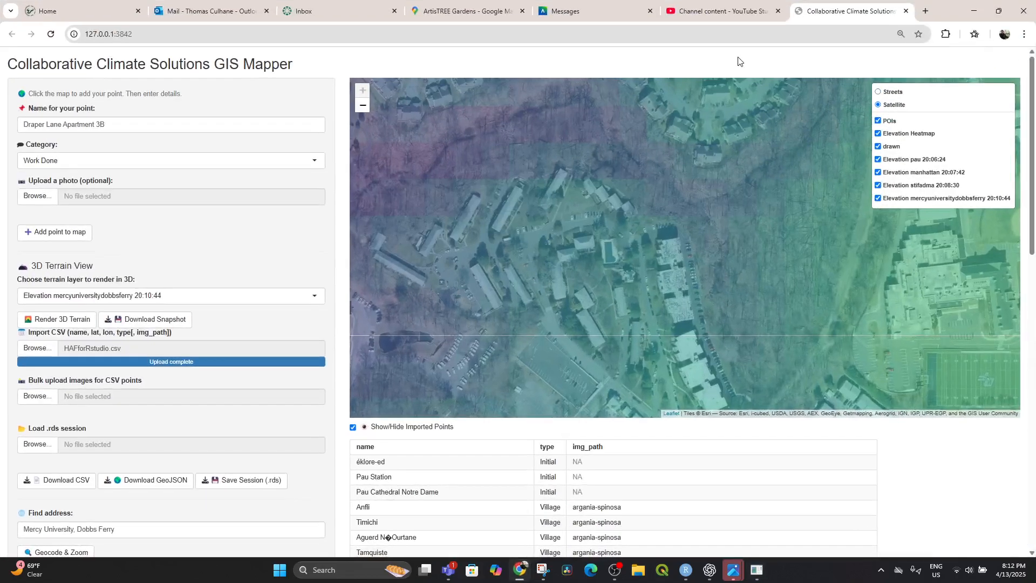
pyautogui.click(926, 11)
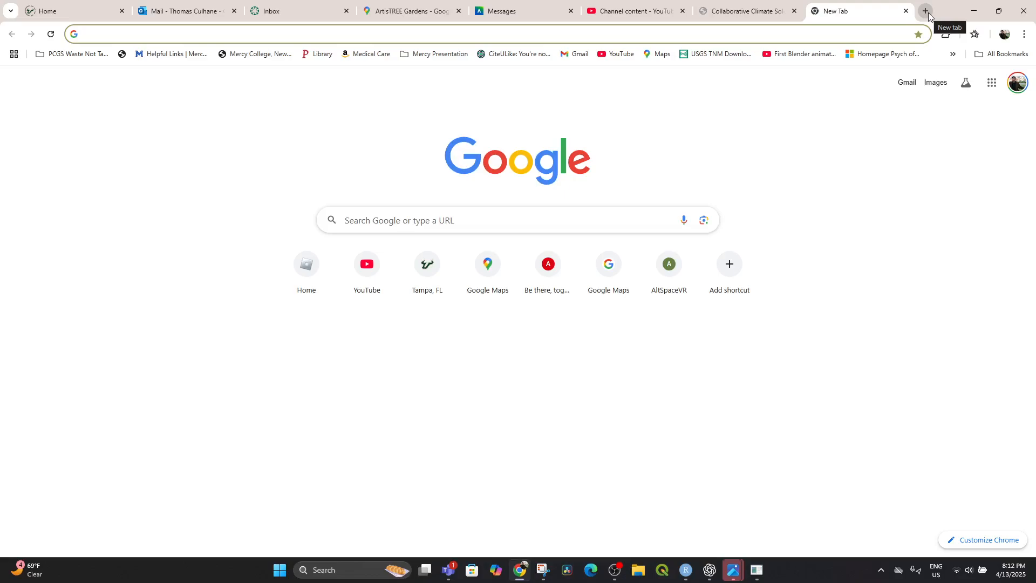
pyautogui.write('draper lane d')
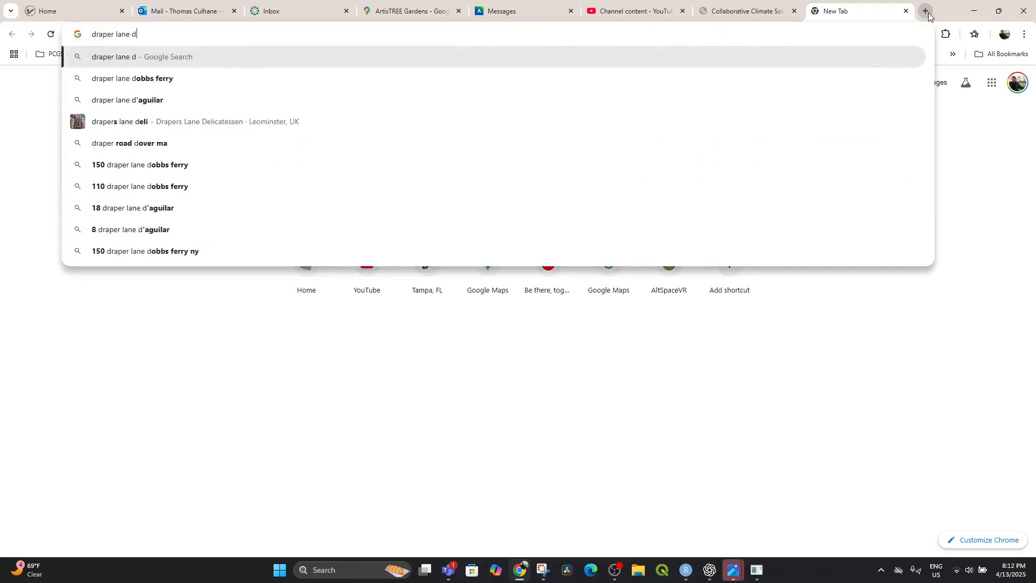
pyautogui.write('obbs')
pyautogui.press('Return')
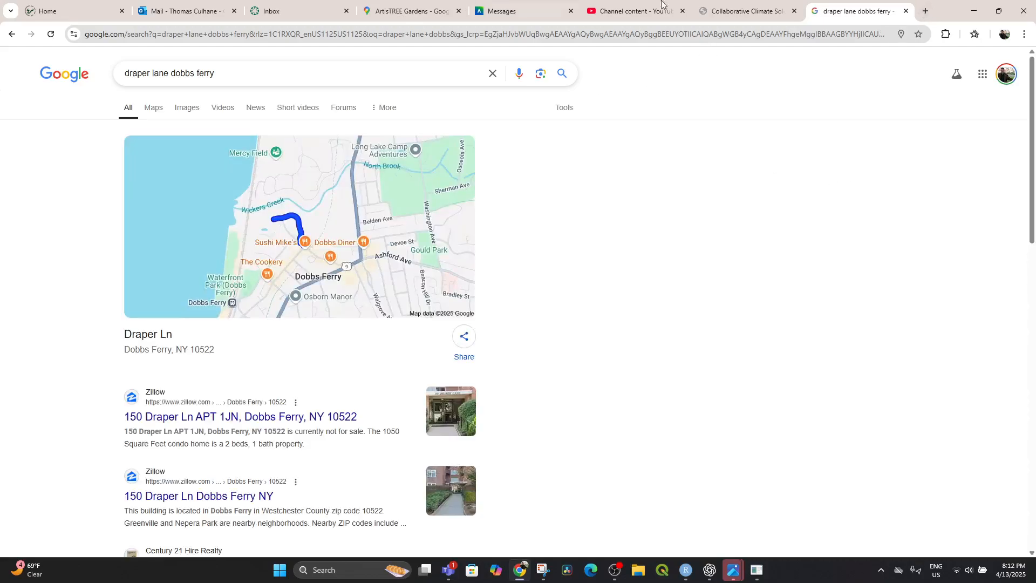
pyautogui.click(180, 107)
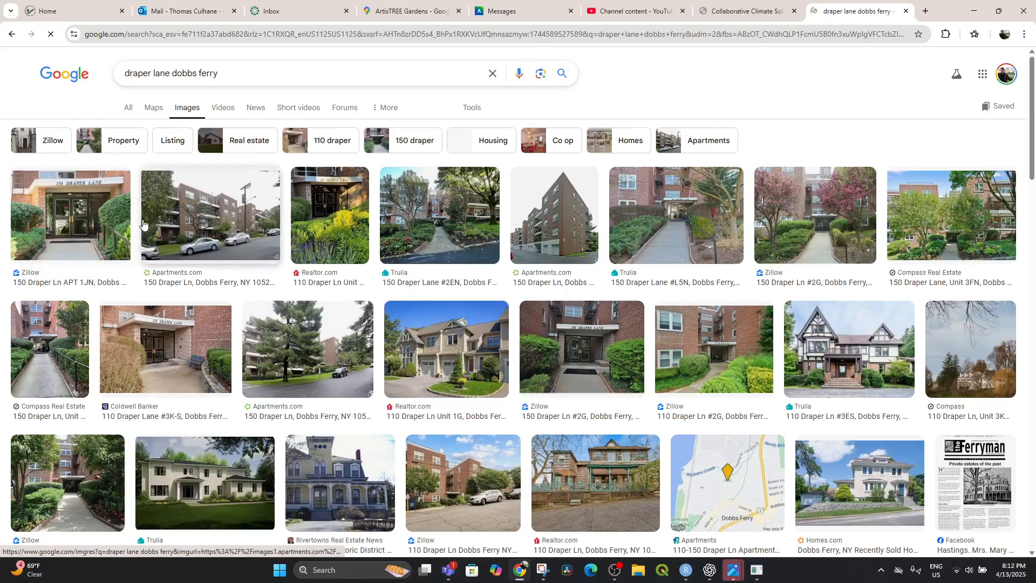
# Save the Apartments.com photo of the brick building with parked cars as a JPEG in the www folder under Downloads.
pyautogui.click(211, 217)
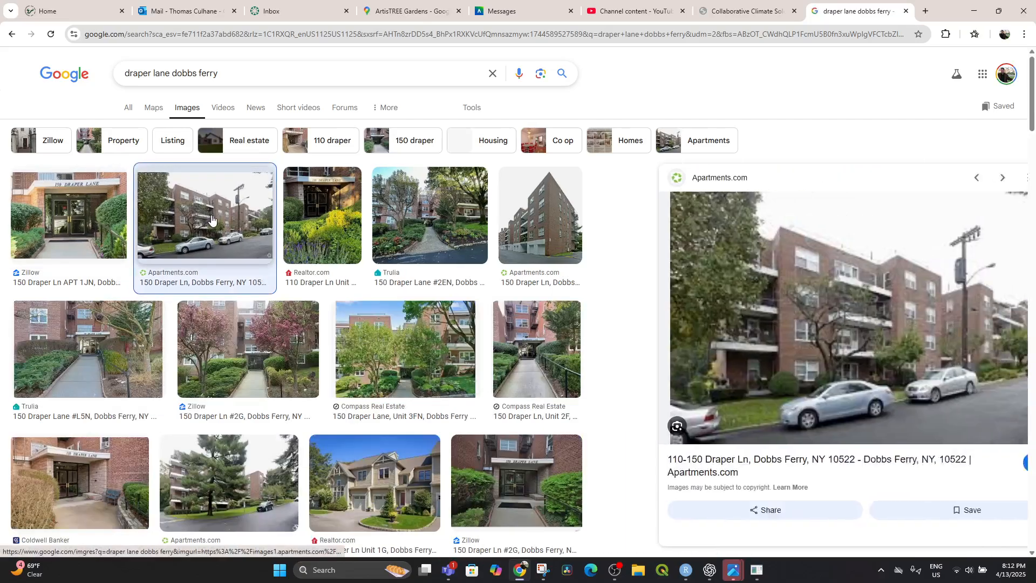
pyautogui.rightClick(732, 306)
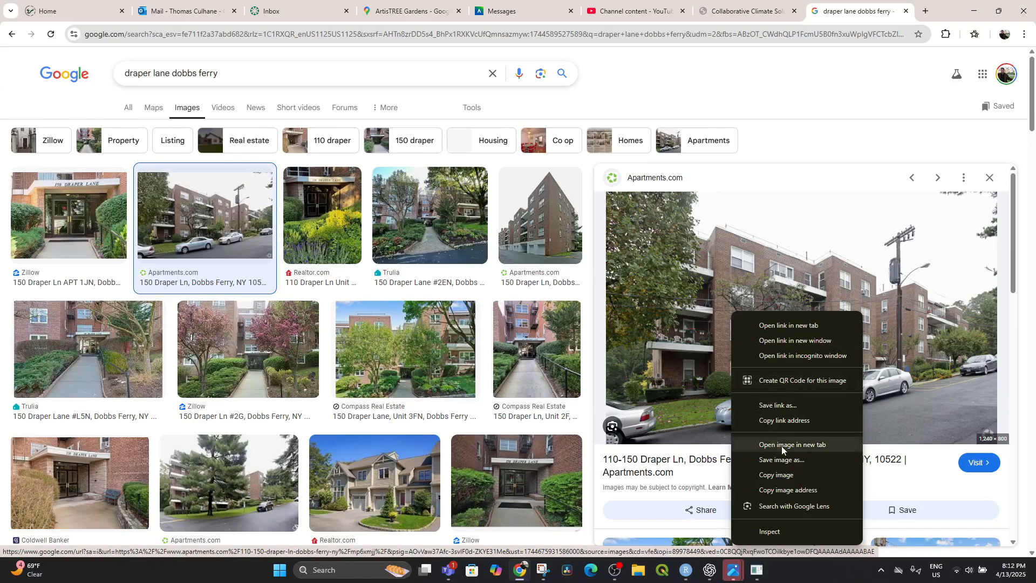
pyautogui.click(790, 460)
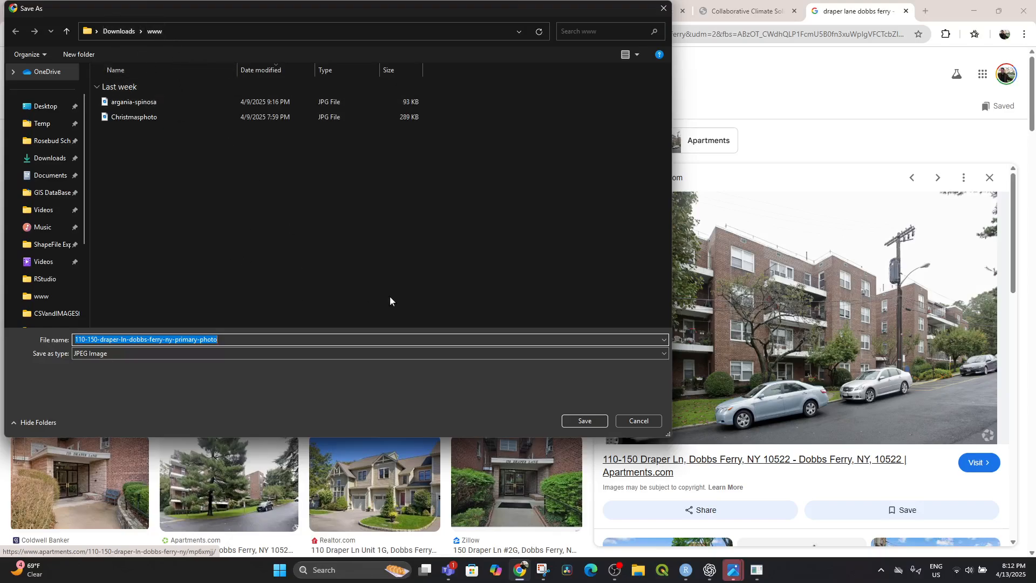
pyautogui.click(585, 422)
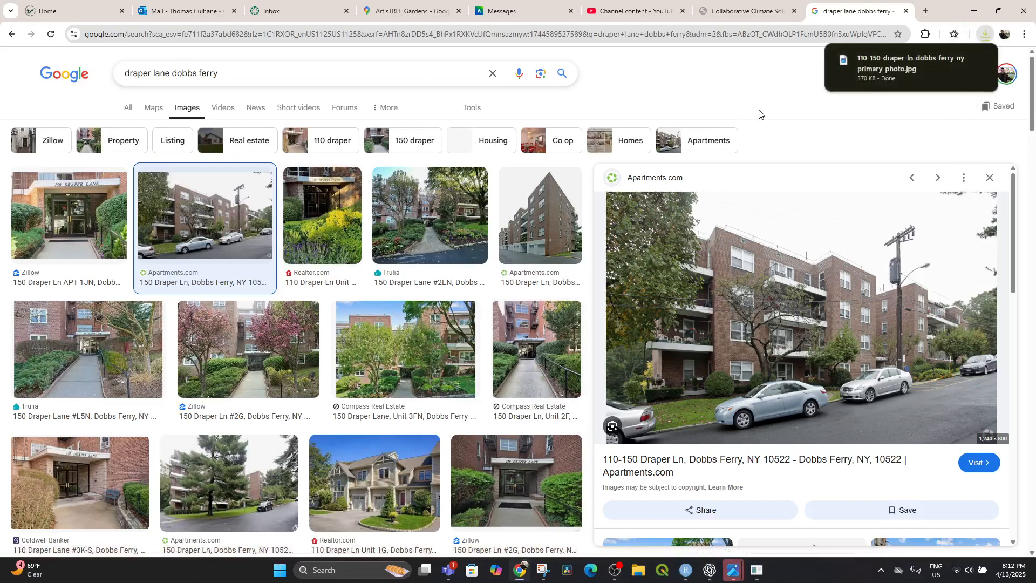
# Return to the GIS Mapper and browse the folders for the saved building photo to upload with the new point.
pyautogui.click(748, 15)
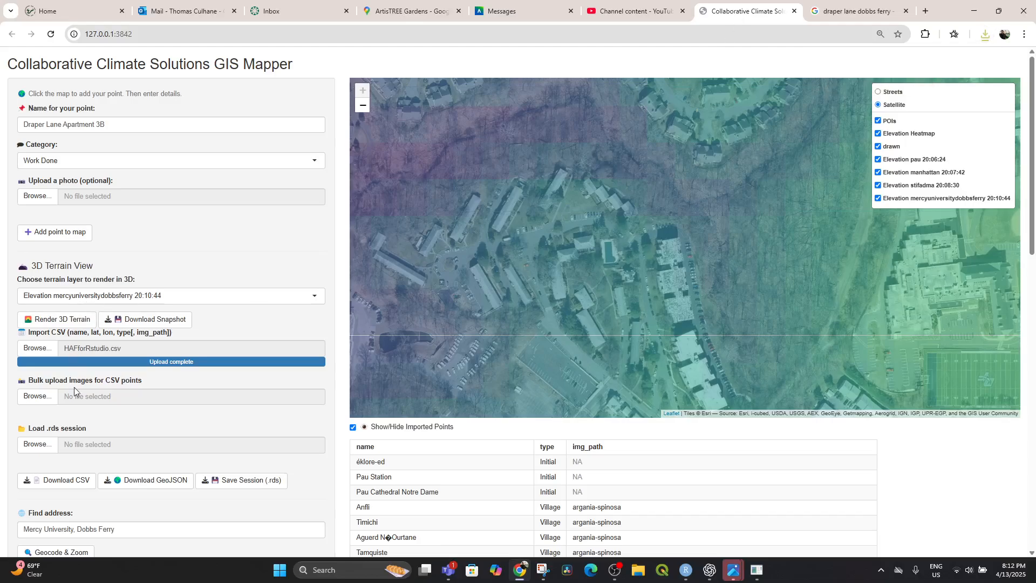
pyautogui.click(35, 398)
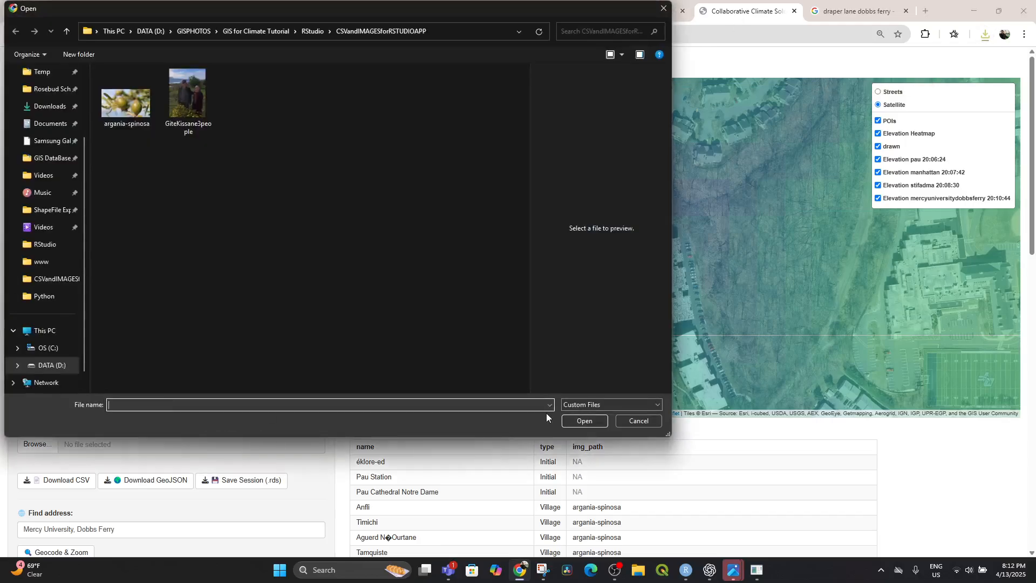
pyautogui.click(642, 420)
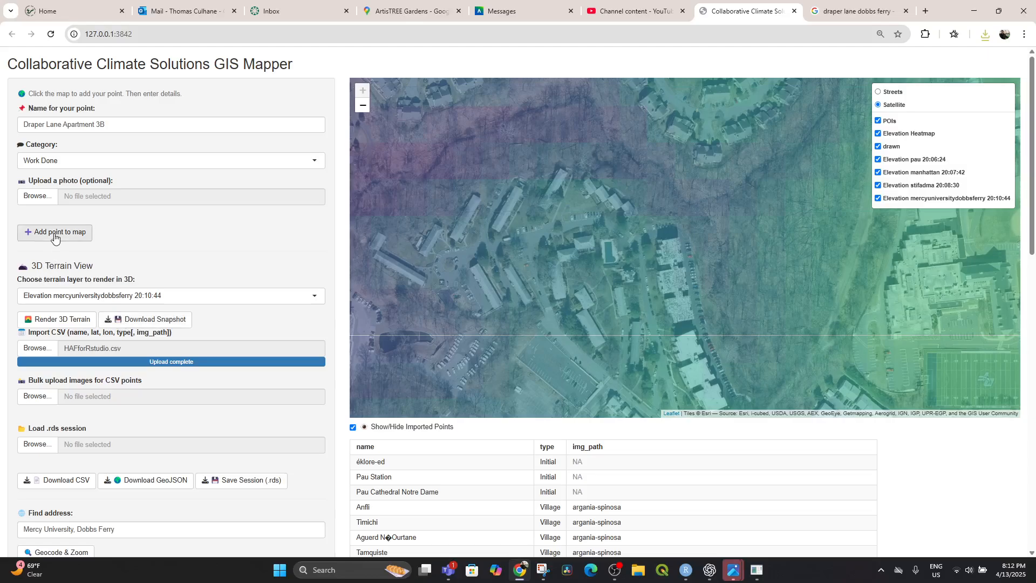
pyautogui.click(40, 197)
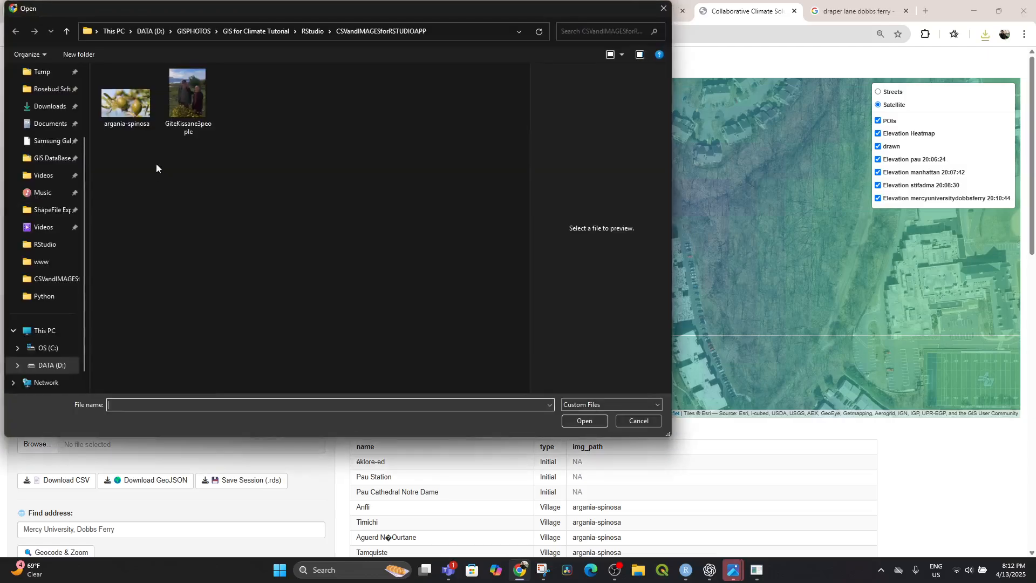
pyautogui.click(314, 31)
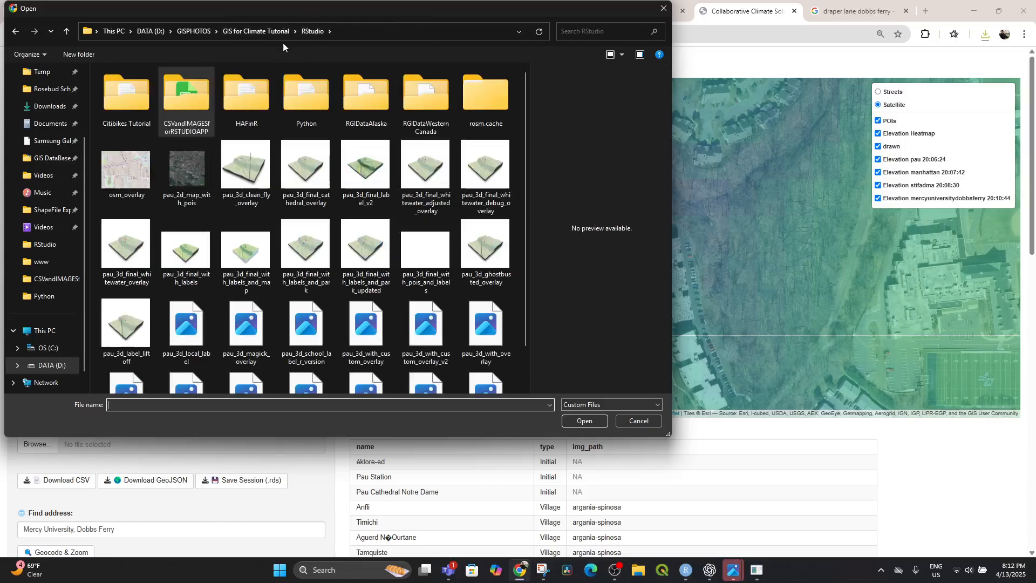
pyautogui.doubleClick(186, 106)
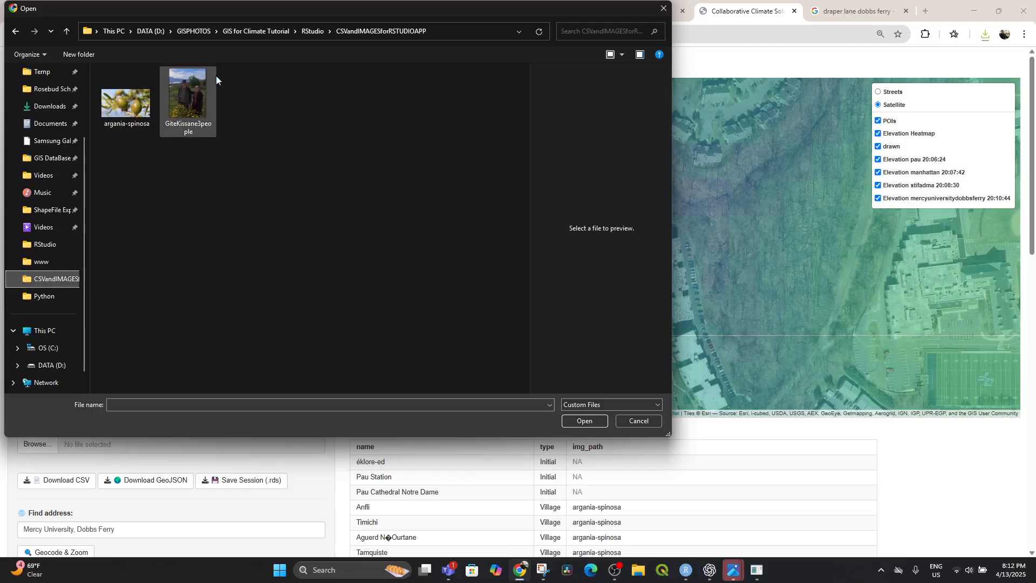
pyautogui.click(244, 30)
pyautogui.click(193, 25)
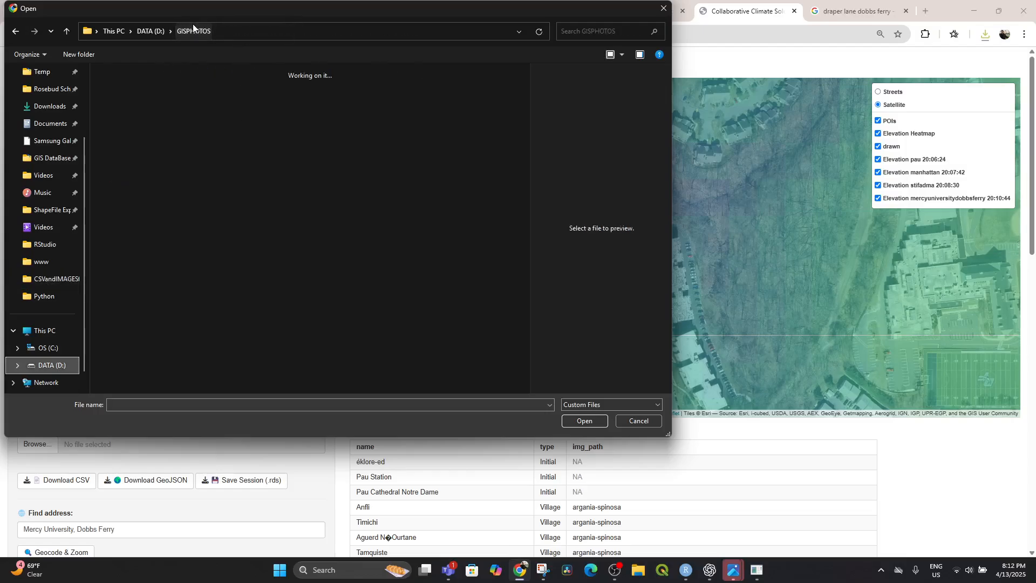